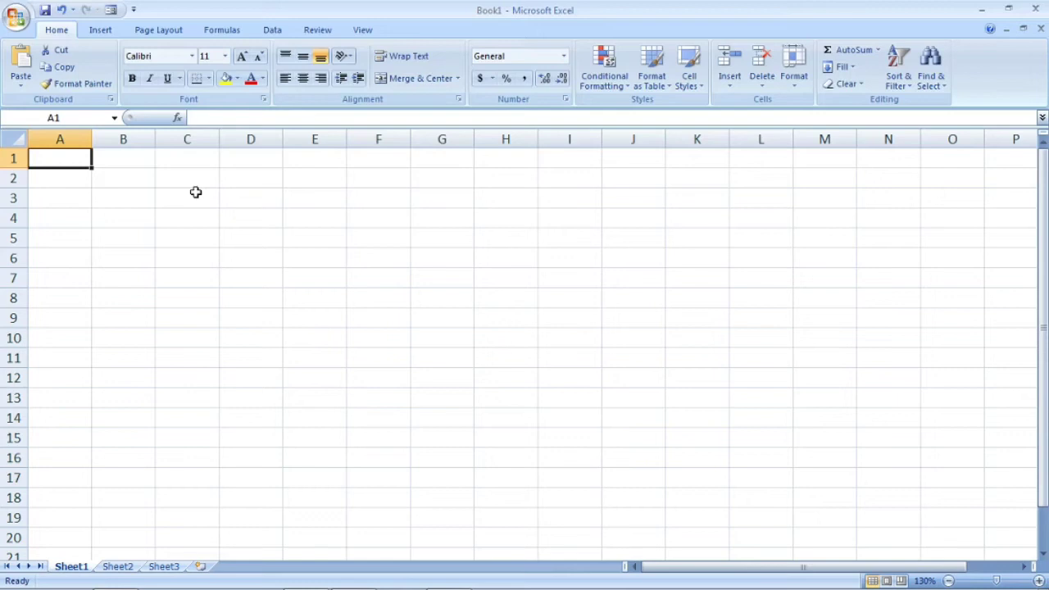
Step: Enter the title 'Calculate Number of Days' in A1 and widen columns A and B
type("Calculate ")
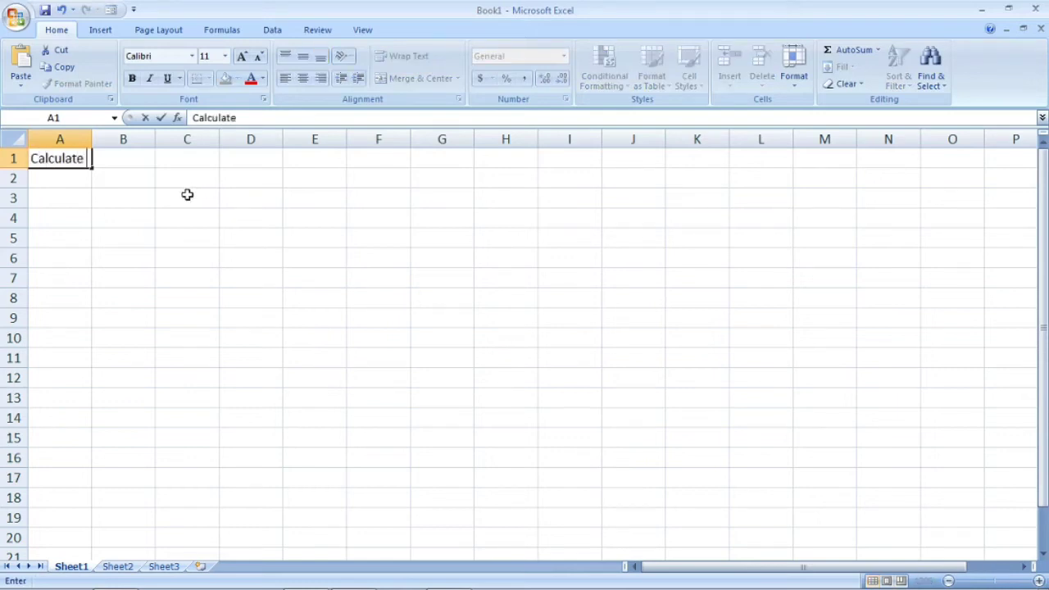
type("Number of Days")
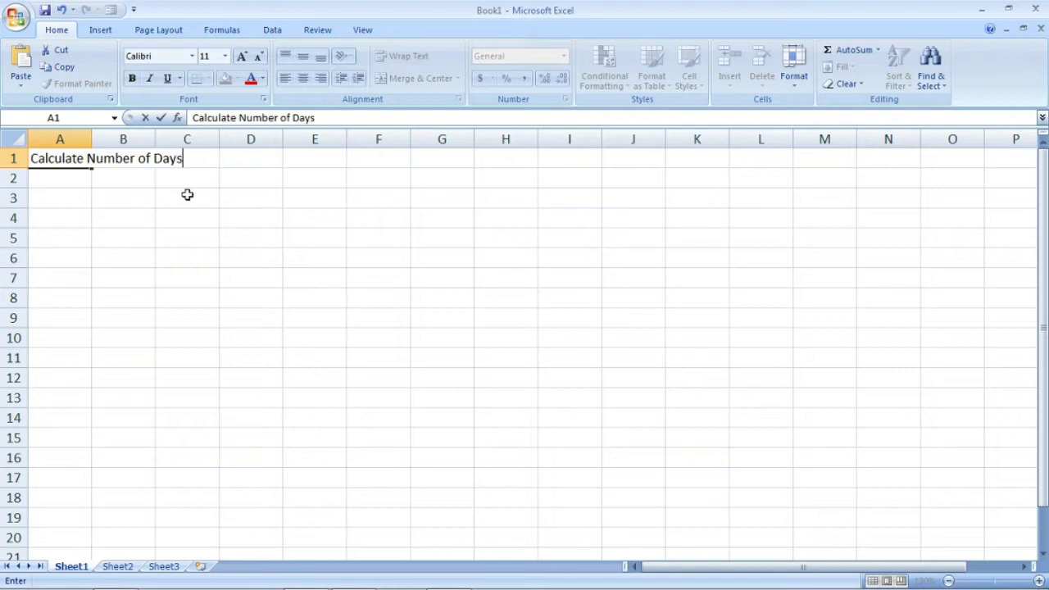
key("Return")
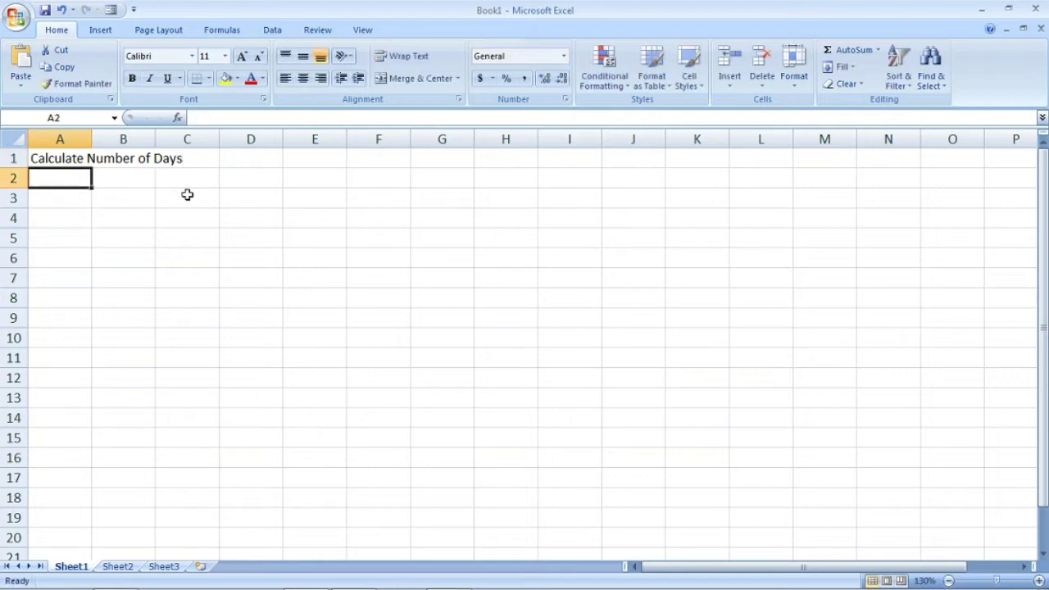
key("Up")
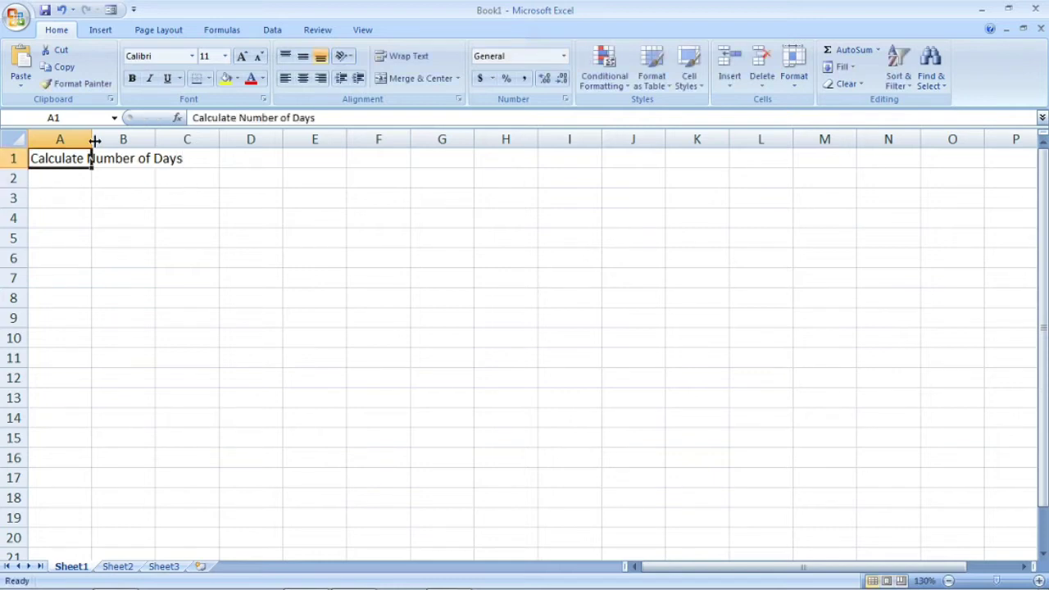
left_click_drag(93, 141, 117, 141)
left_click_drag(182, 141, 211, 141)
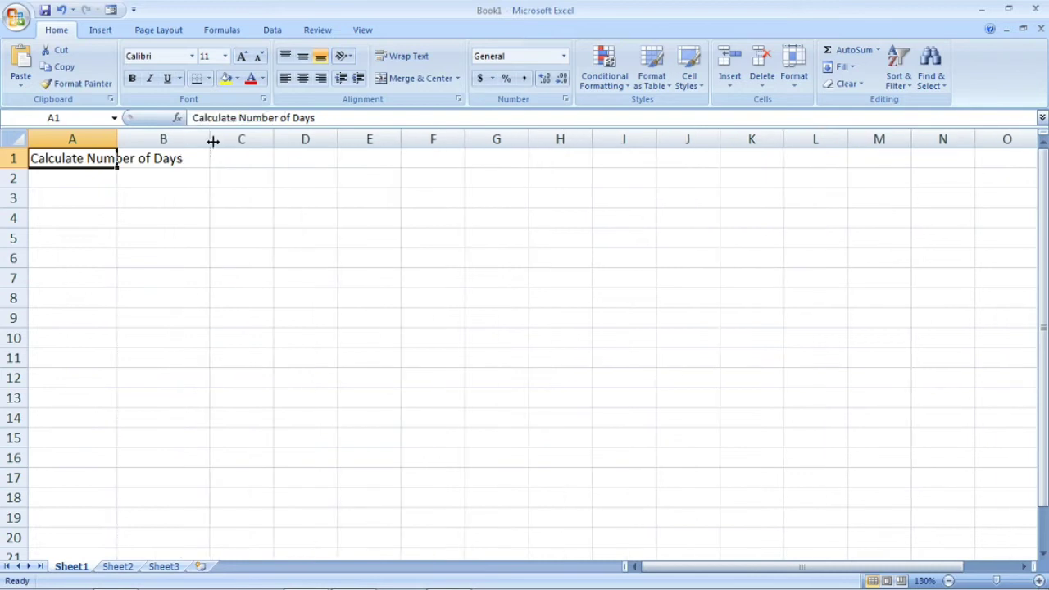
Step: Merge and centre the title across A1:B1, making it red, bold and 12-point
left_click_drag(108, 158, 162, 153)
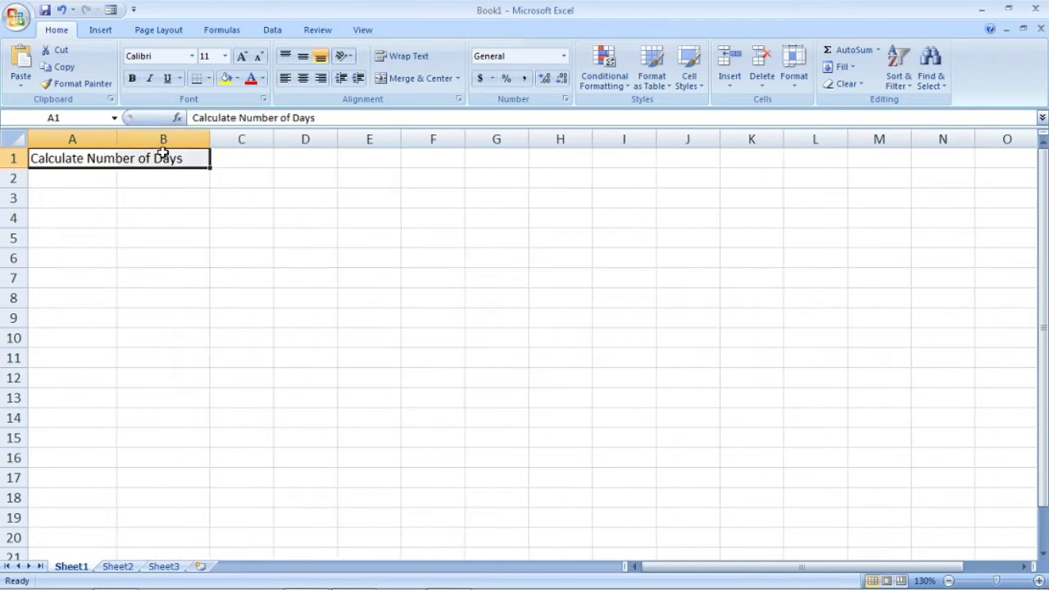
left_click(420, 81)
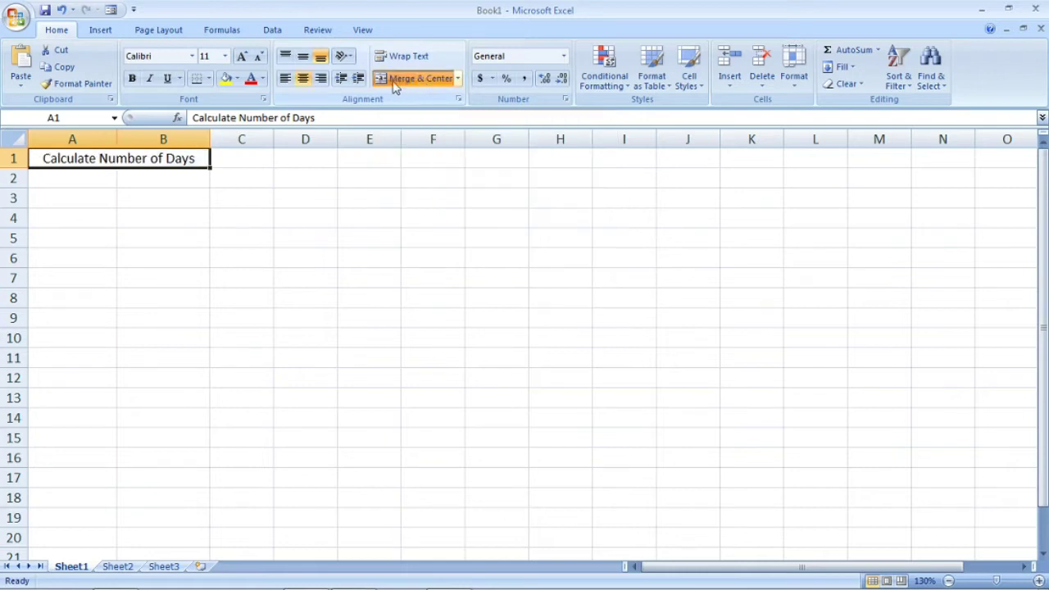
left_click(251, 80)
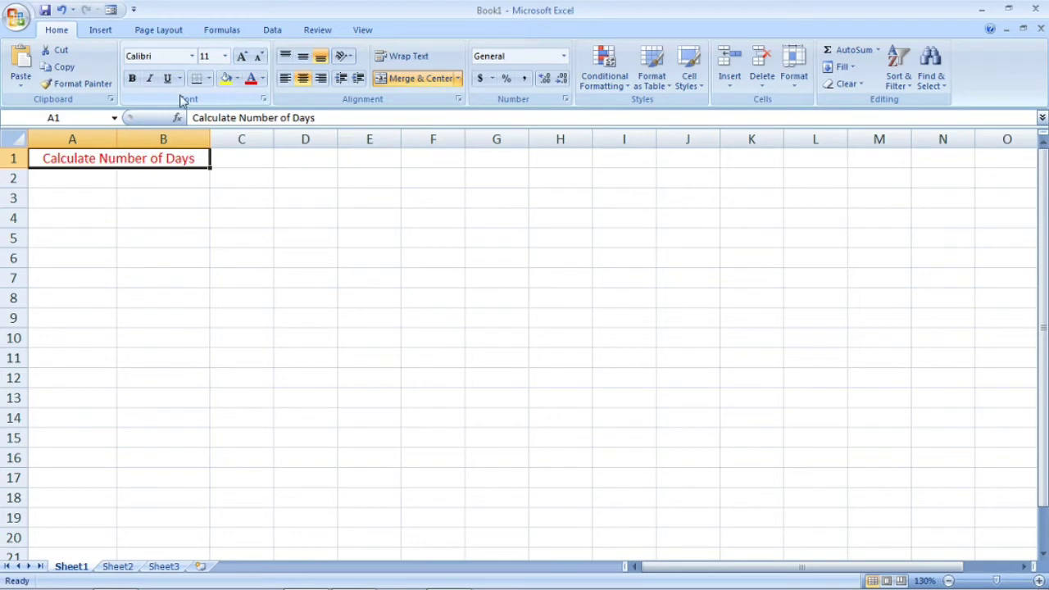
left_click(132, 79)
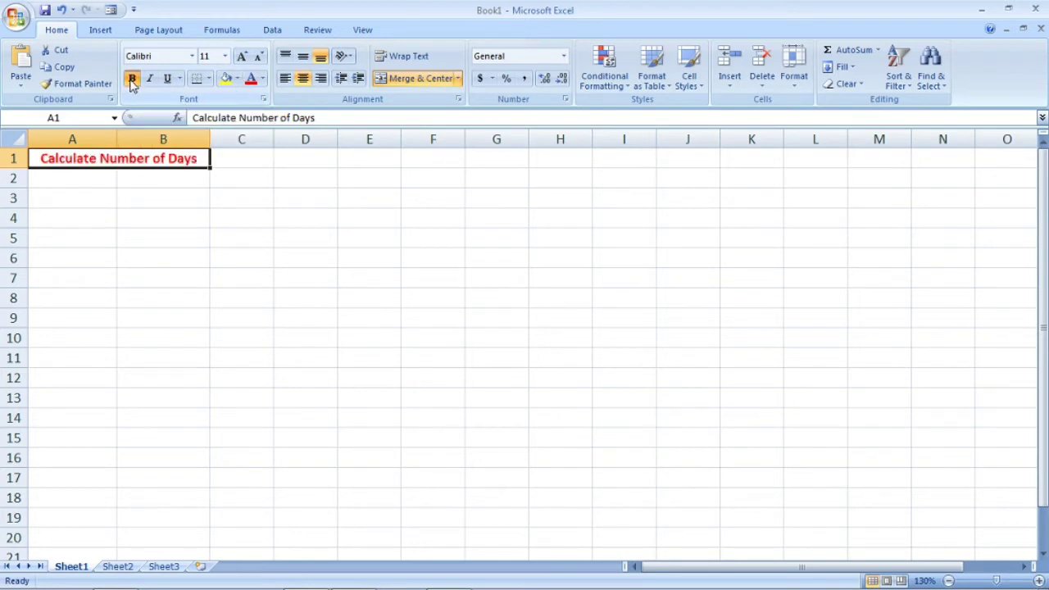
left_click(224, 56)
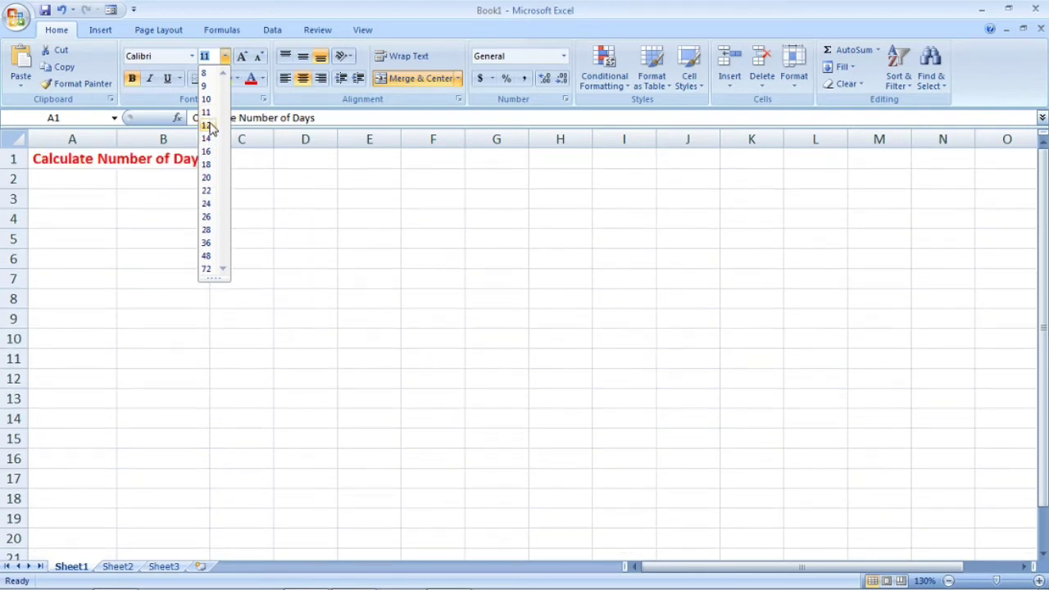
left_click(210, 125)
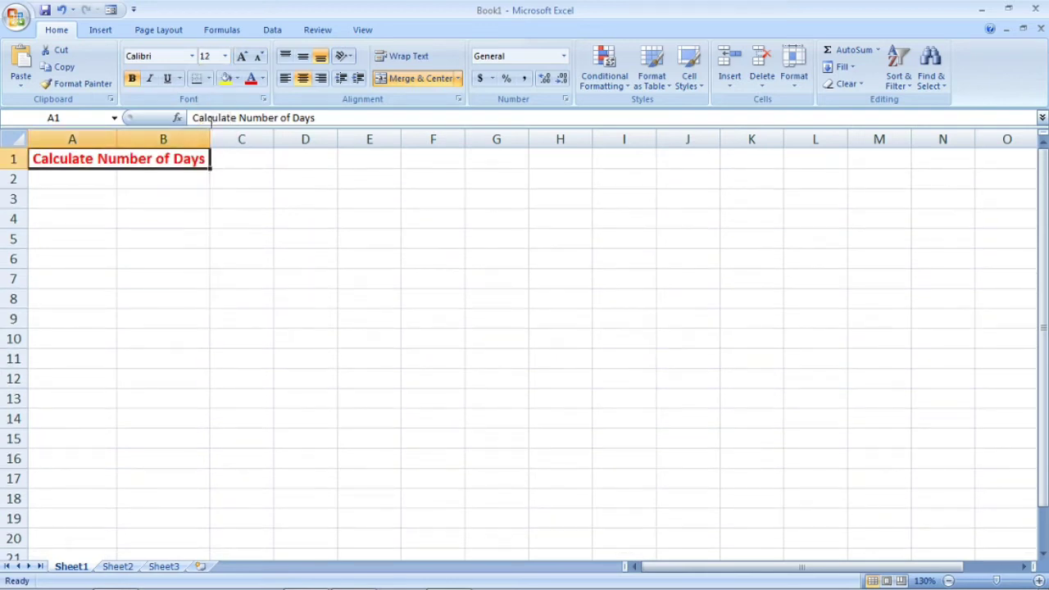
left_click(99, 181)
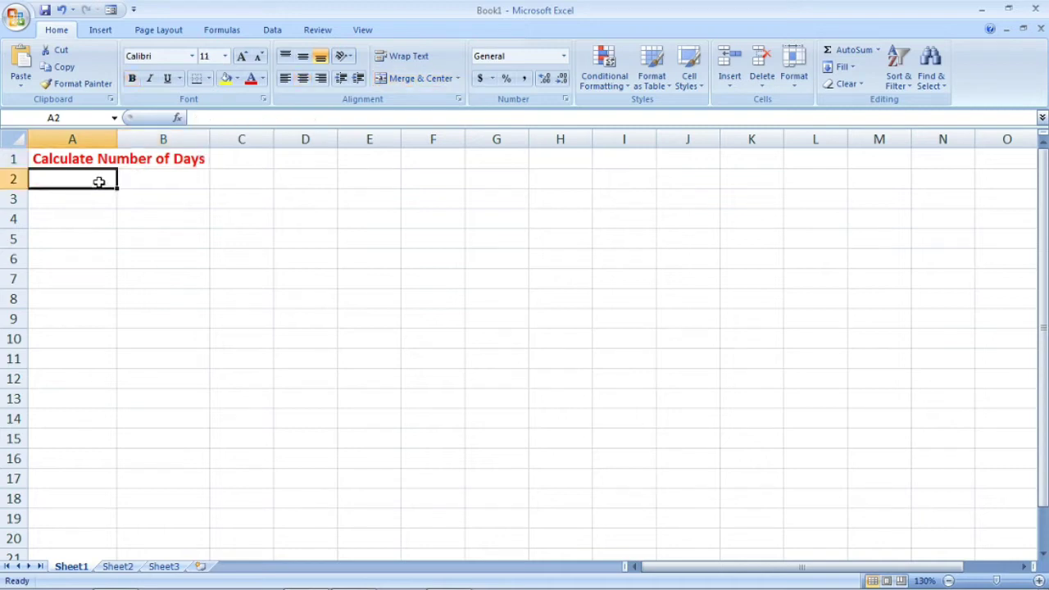
Step: Enter 'Date' in A2 and 'No of days upto today' in B2, then autofit column B
type("Date")
key("Tab")
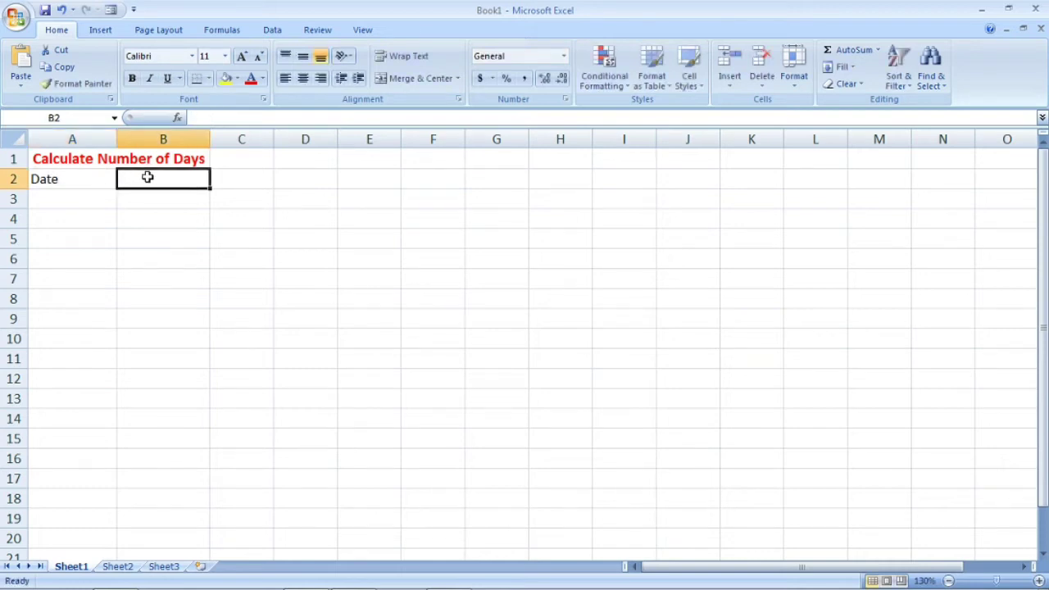
type("No")
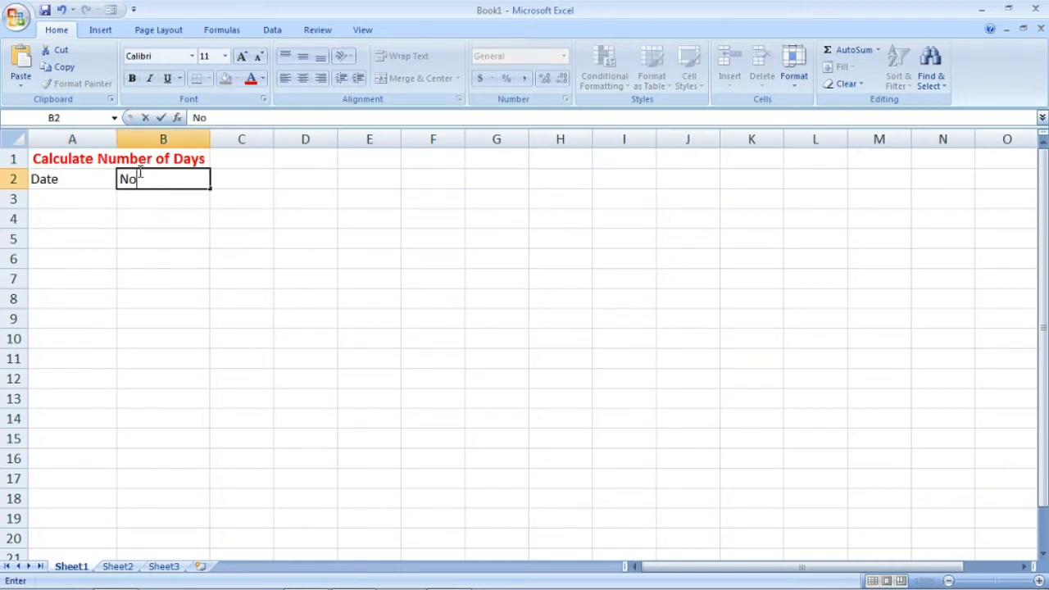
type(" of Days ")
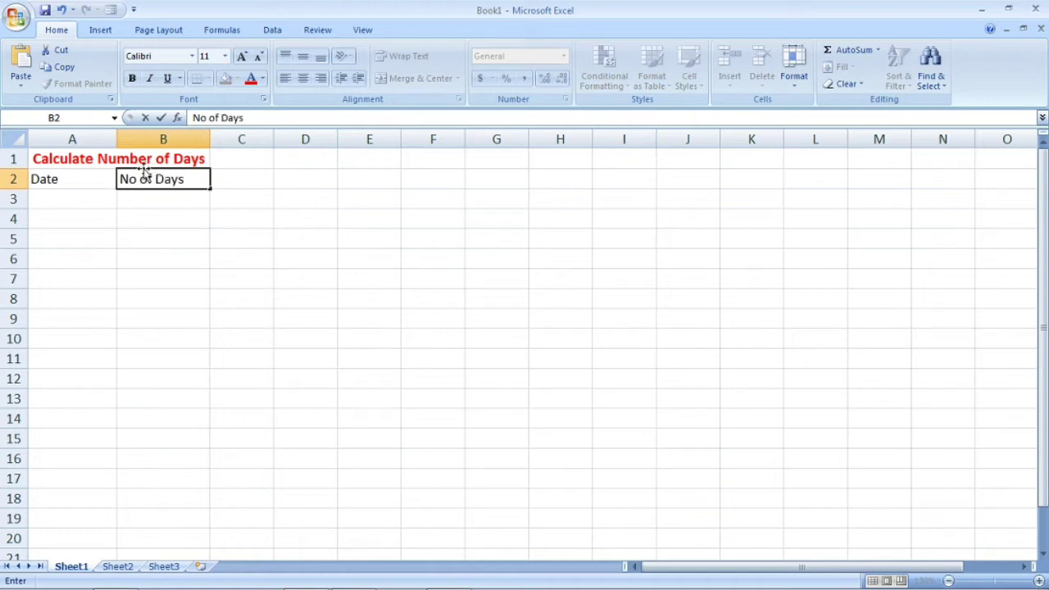
type("upto to")
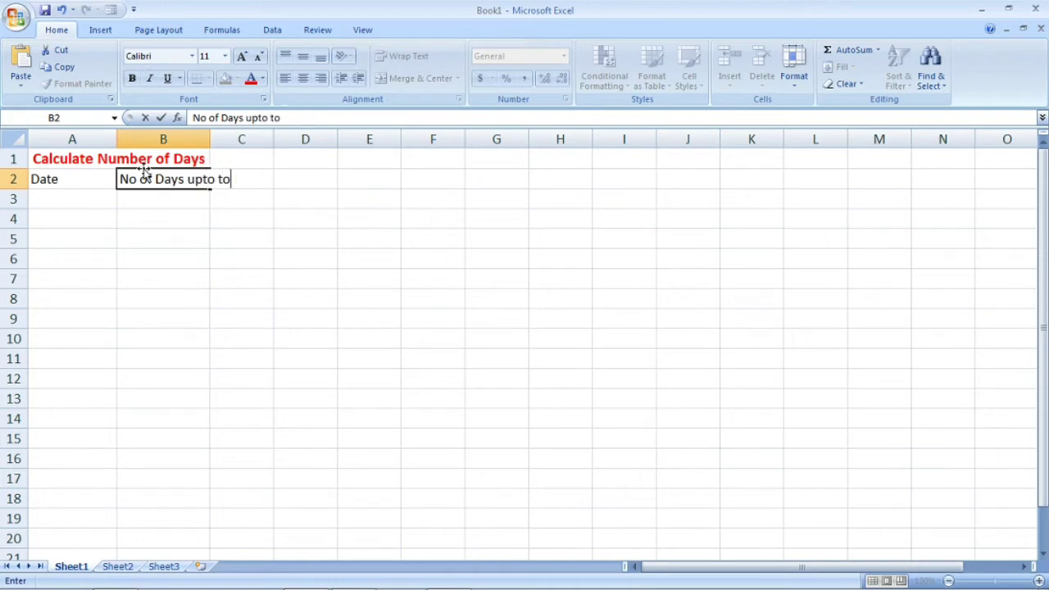
type("day")
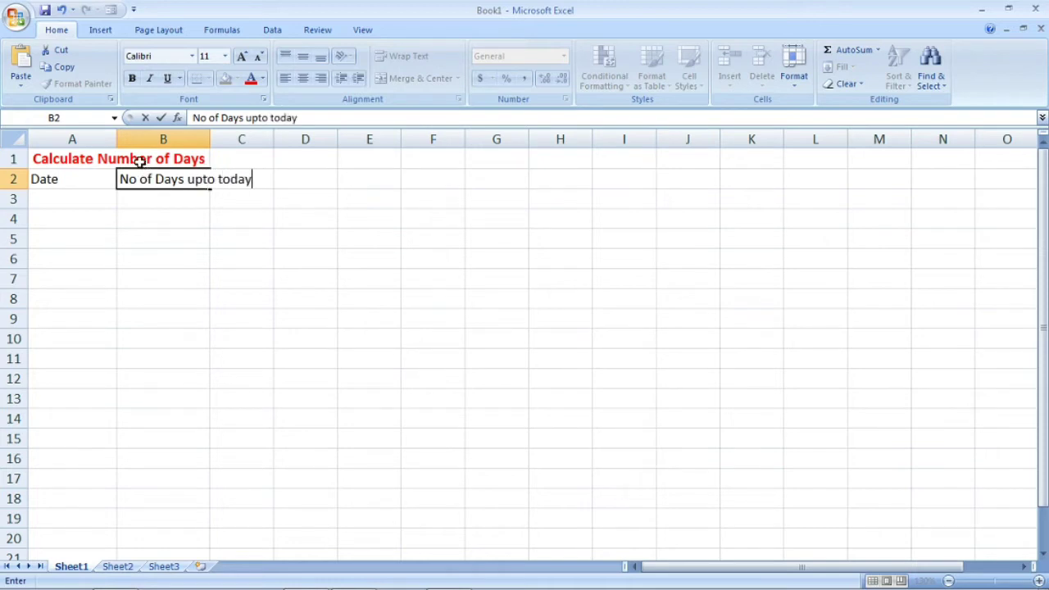
key("Return")
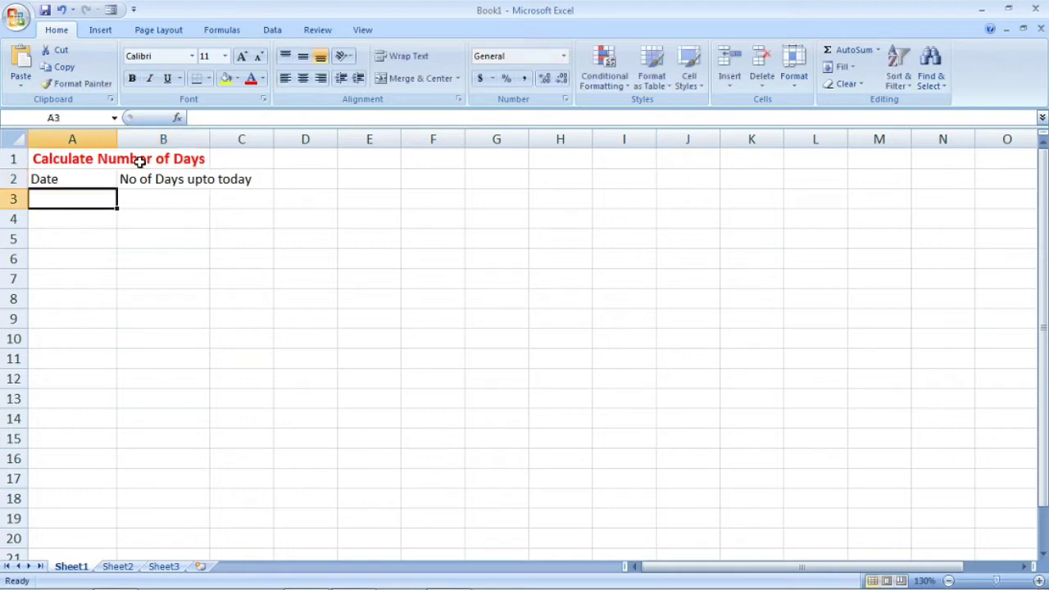
left_click(159, 178)
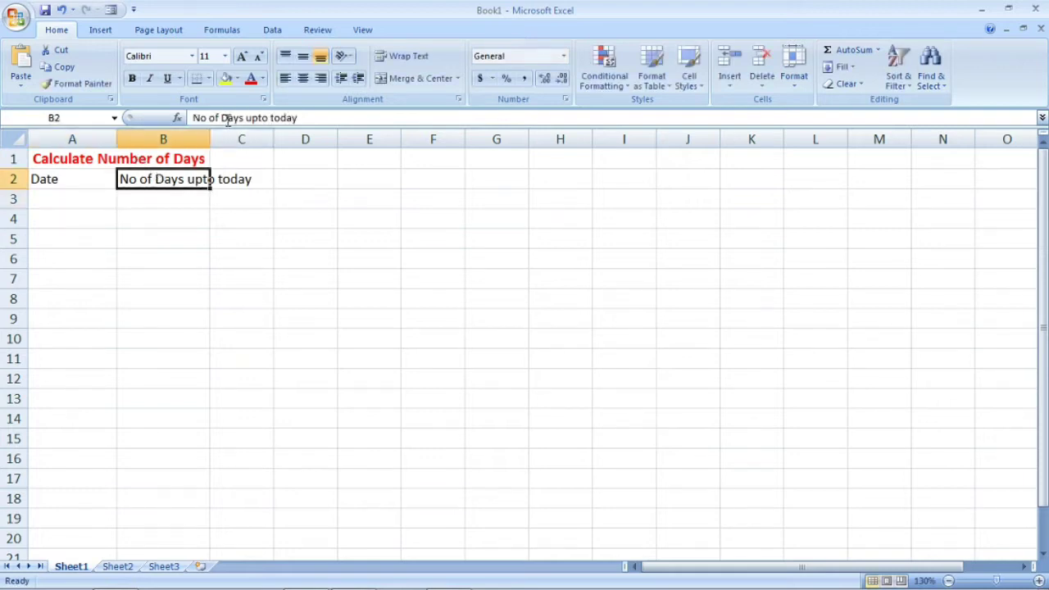
left_click(228, 117)
key("BackSpace")
type("d")
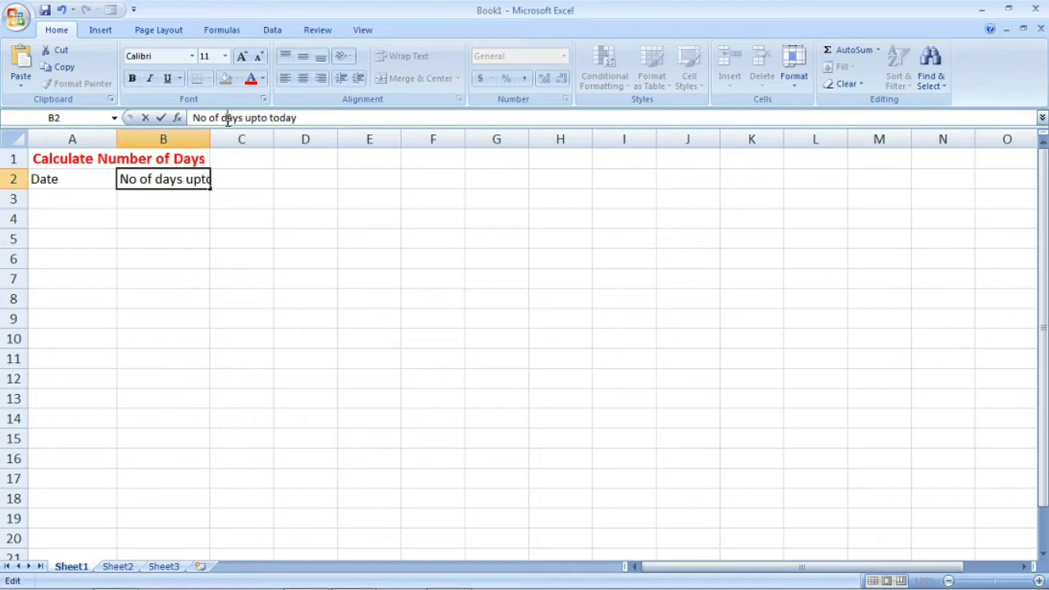
key("Return")
double_click(211, 129)
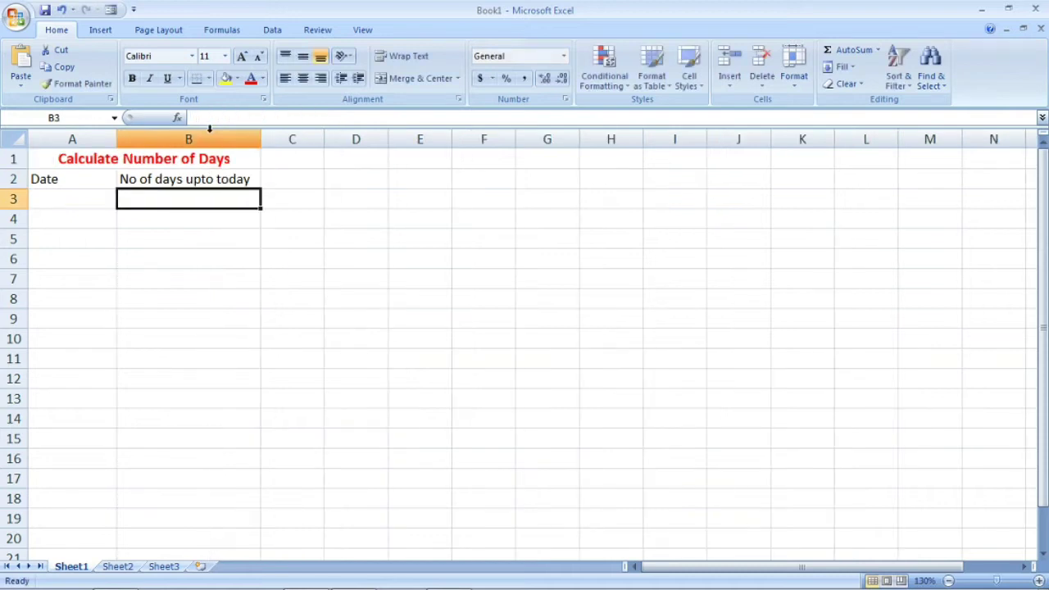
Step: Make the A2:B2 headers bold and centred
left_click_drag(84, 180, 138, 178)
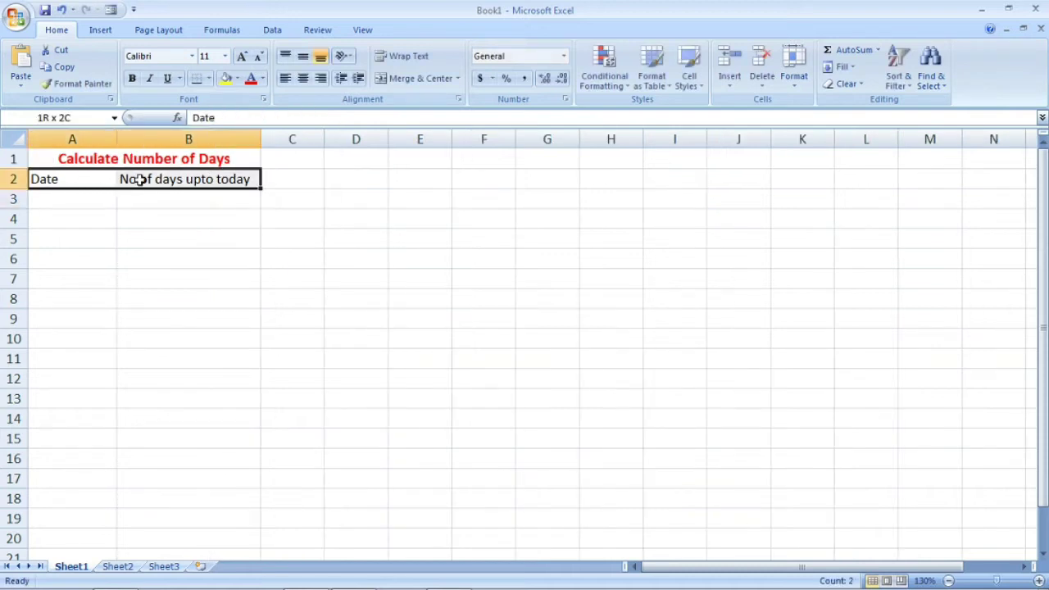
left_click(132, 79)
left_click(303, 78)
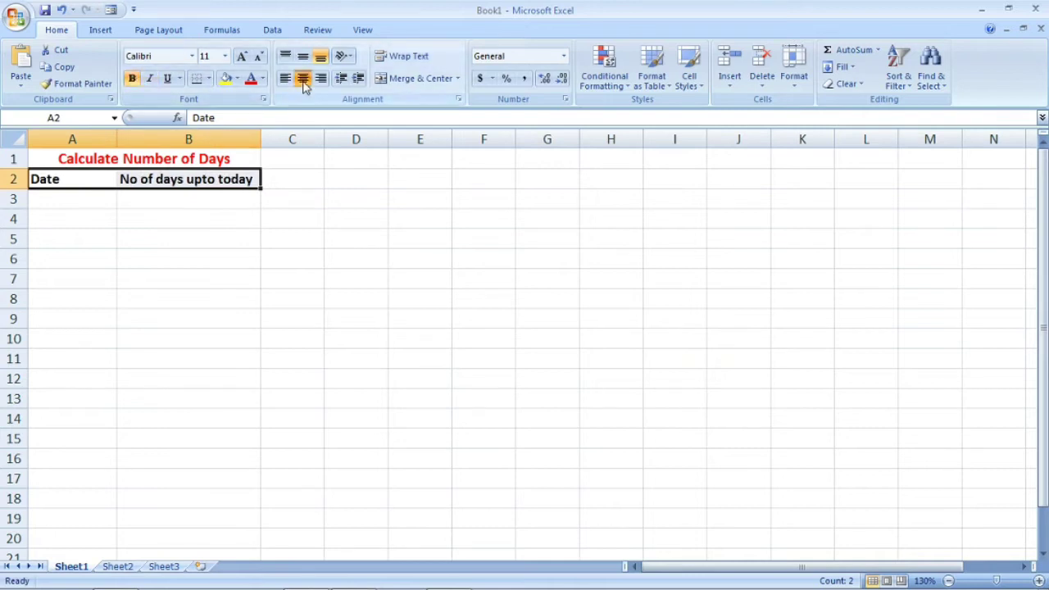
Step: Select cells A3:A7 and bring up their context menu
left_click(97, 202)
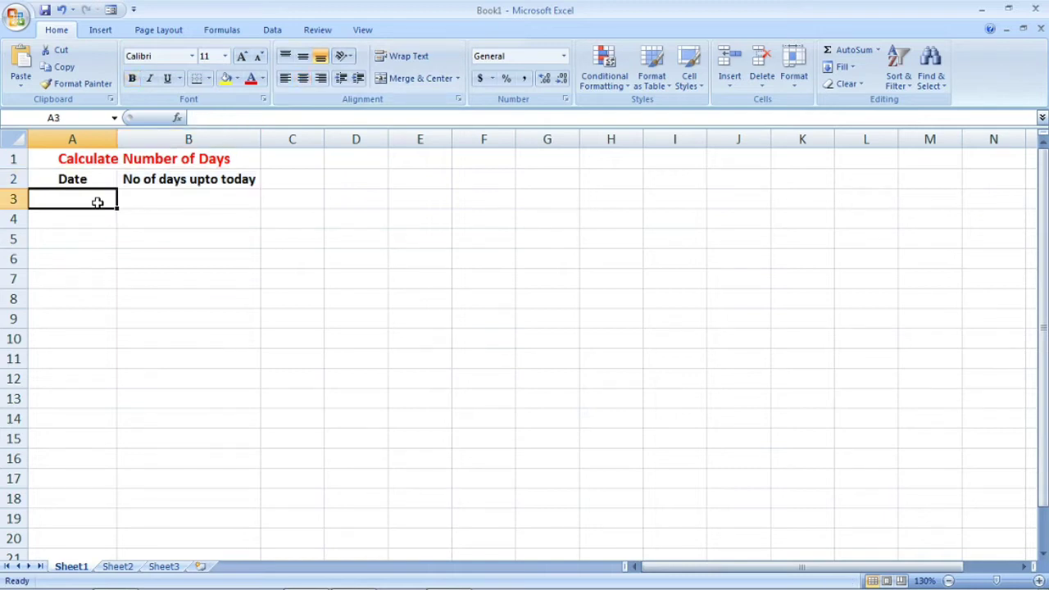
key("shift+Down")
key("shift+Down")
key("shift+Down")
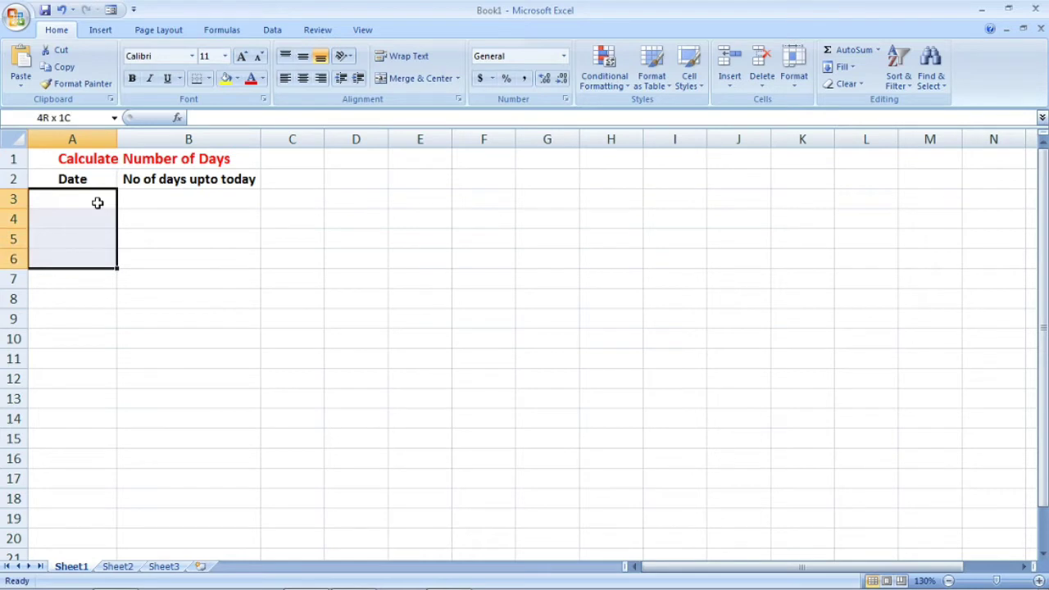
key("shift+Down")
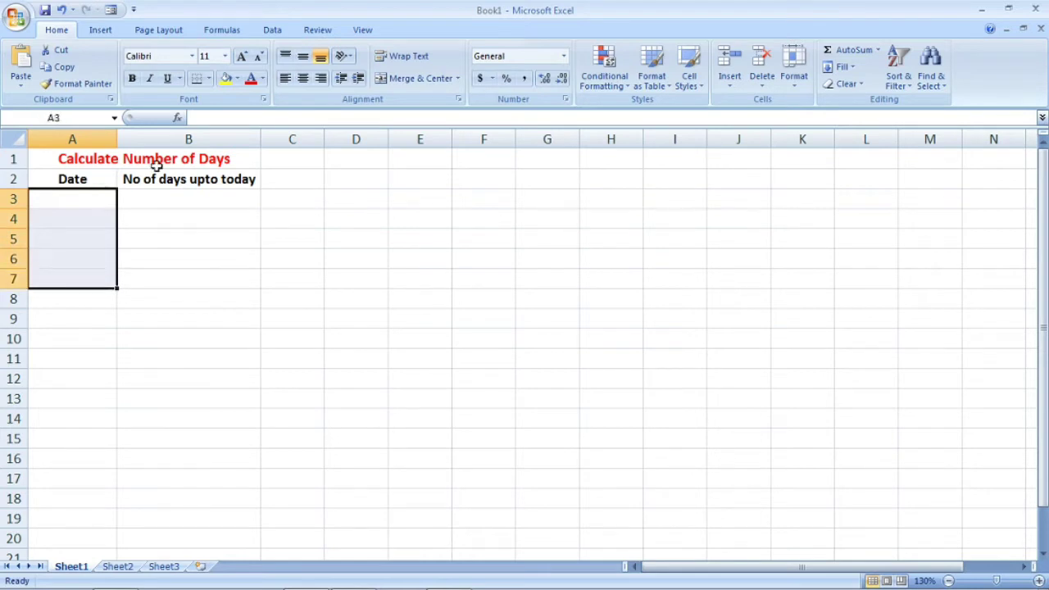
right_click(77, 224)
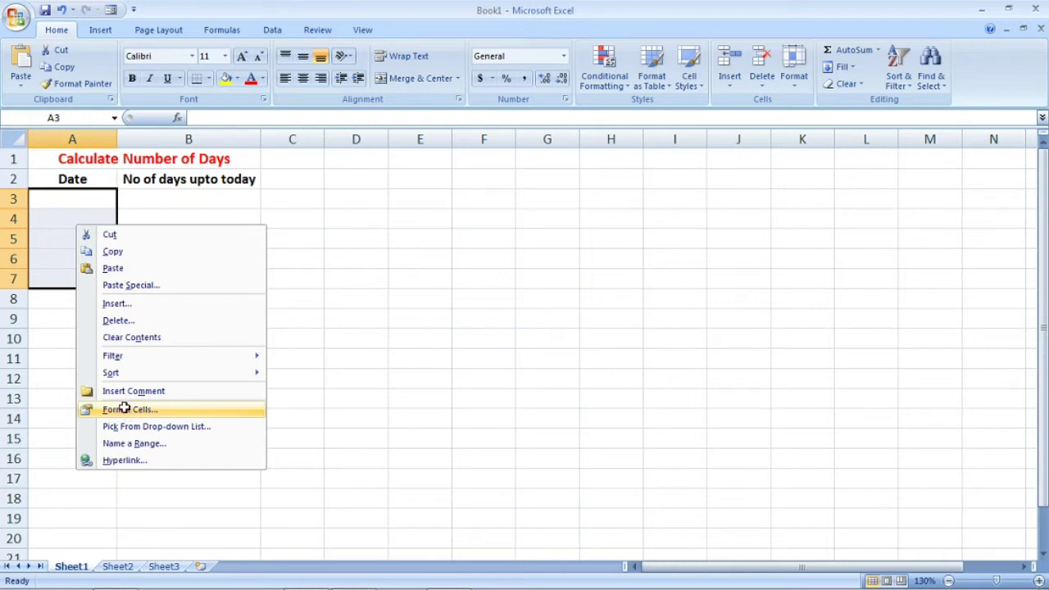
Step: Apply the 14-Mar-01 Date format to cells A3:A7
left_click(127, 412)
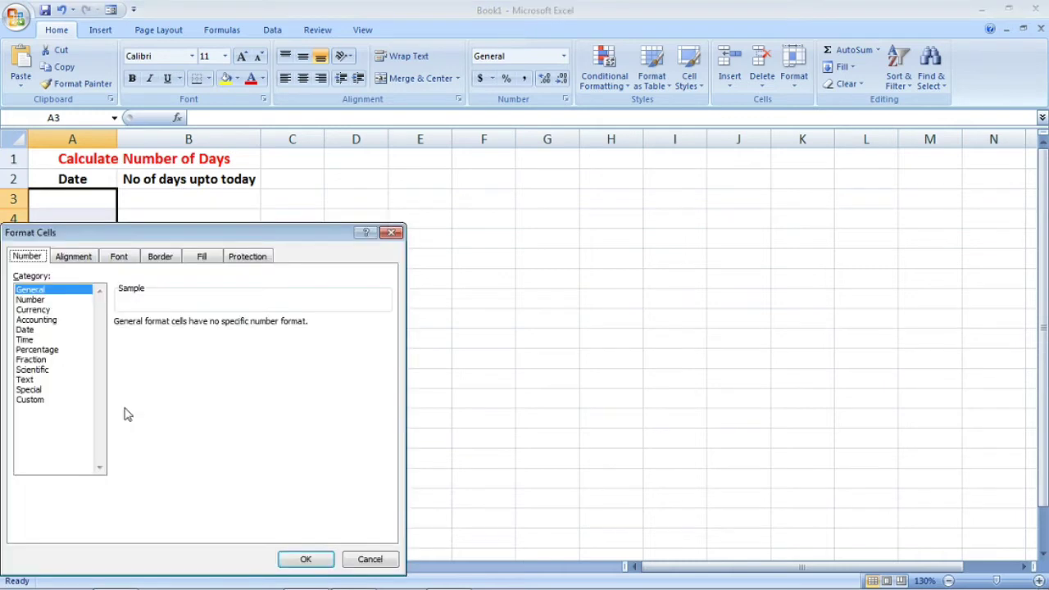
left_click(26, 329)
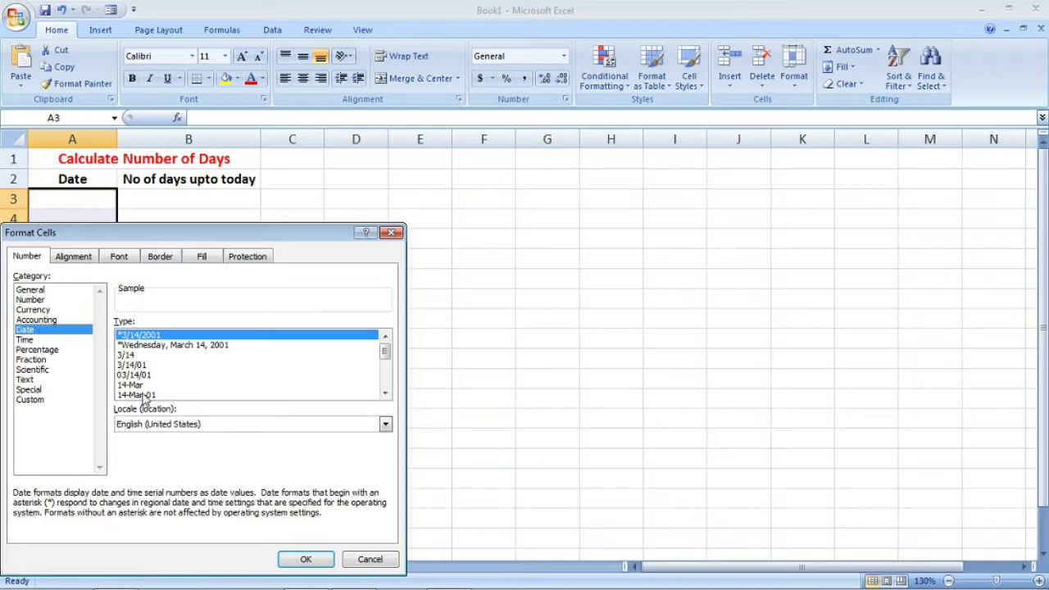
left_click(144, 396)
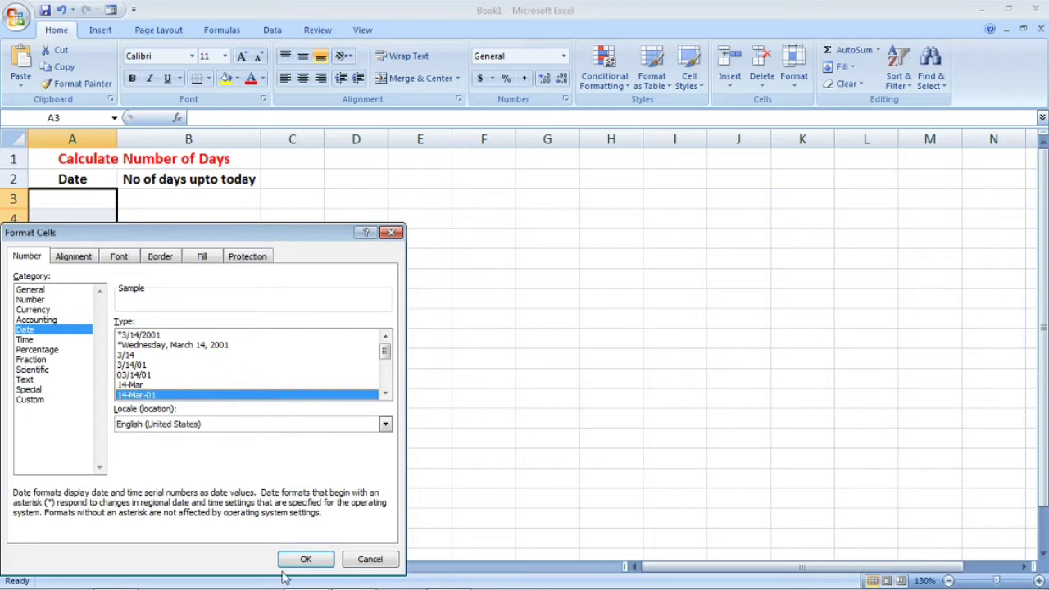
left_click(305, 559)
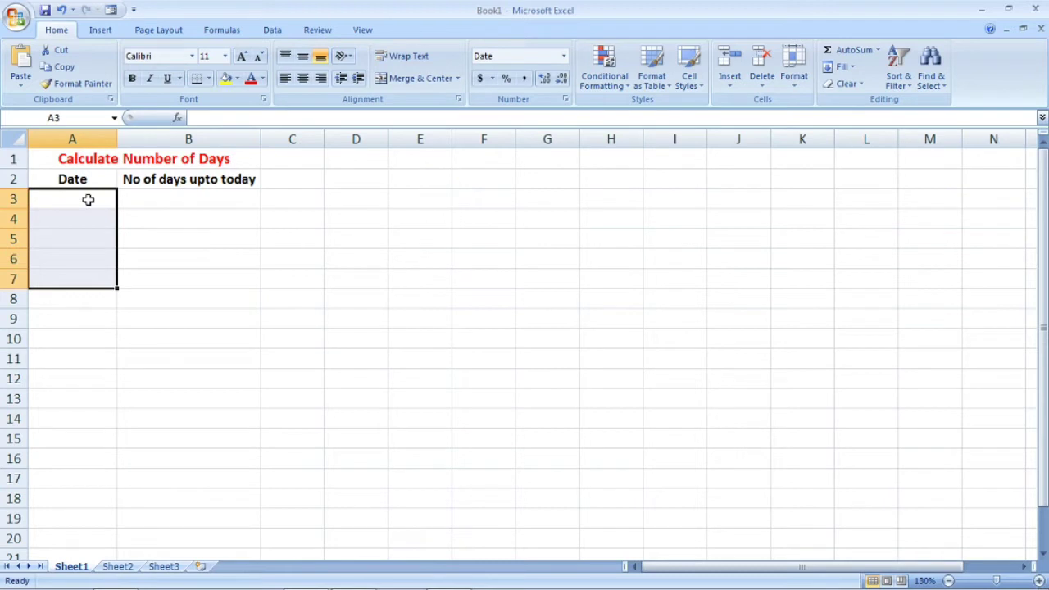
left_click(156, 195)
left_click_drag(156, 195, 152, 281)
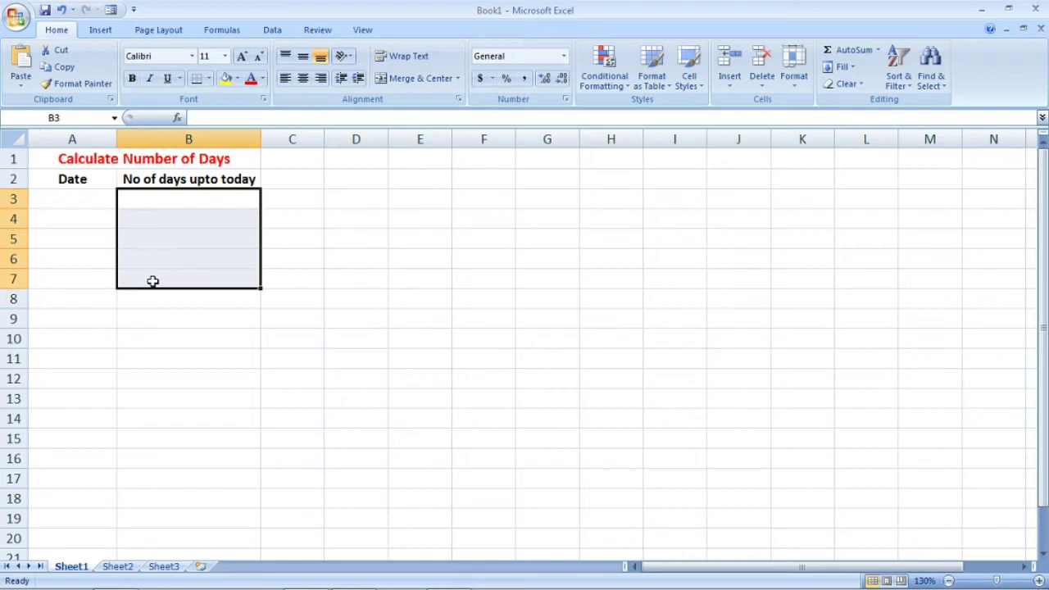
Step: Format B3:B7 as Number with 0 decimal places, then begin typing 05-07-2015 in A3
right_click(173, 250)
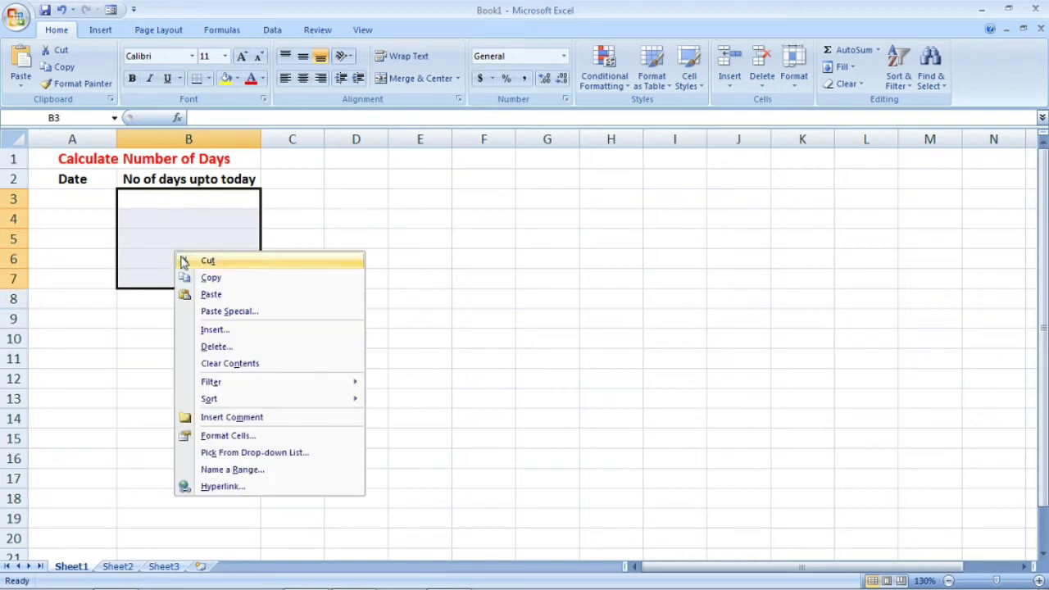
left_click(246, 439)
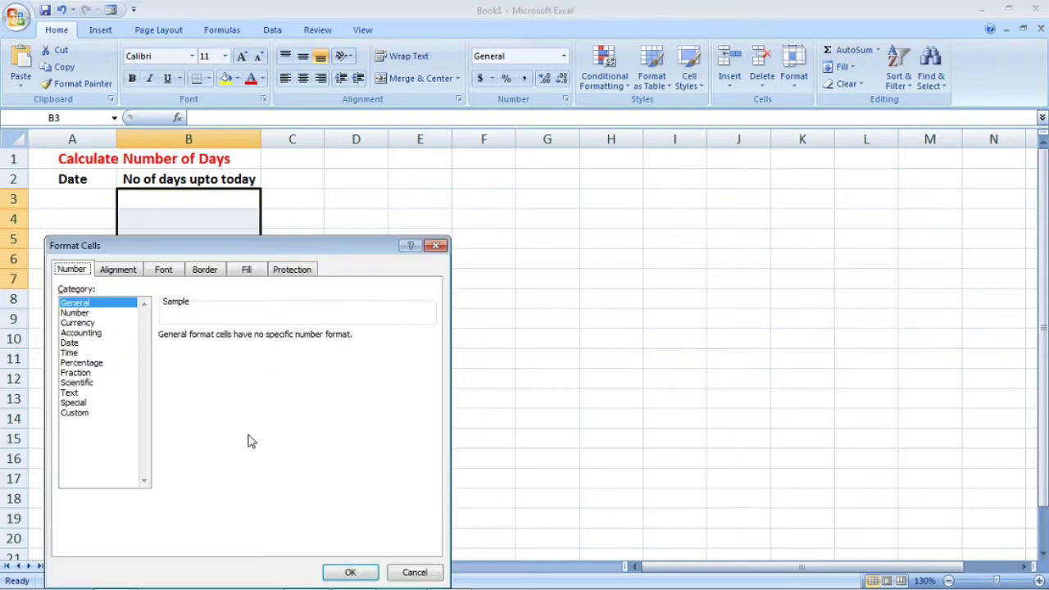
left_click(107, 315)
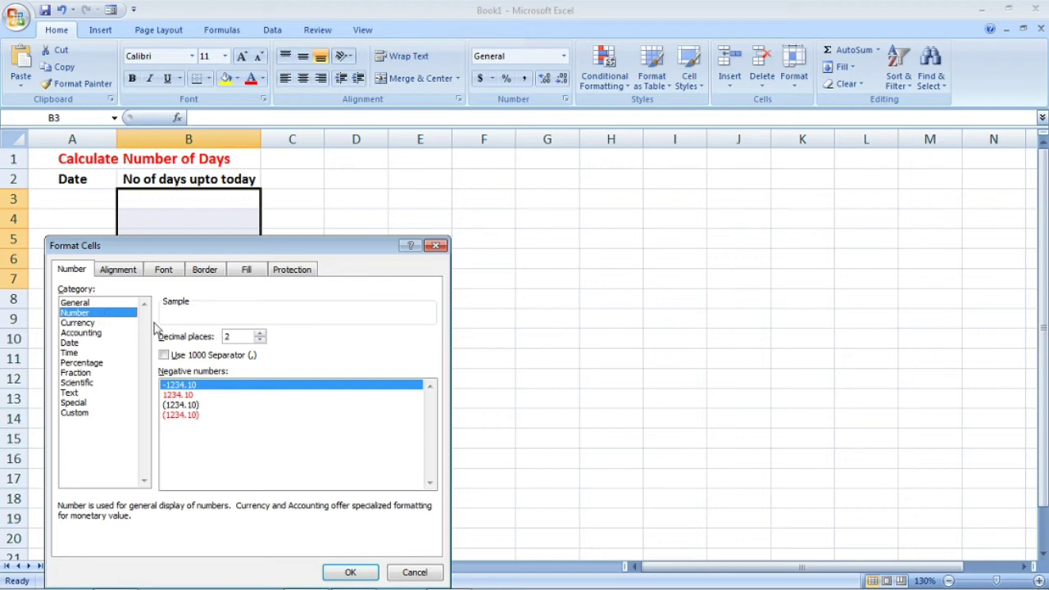
left_click(259, 341)
left_click(259, 340)
left_click(351, 573)
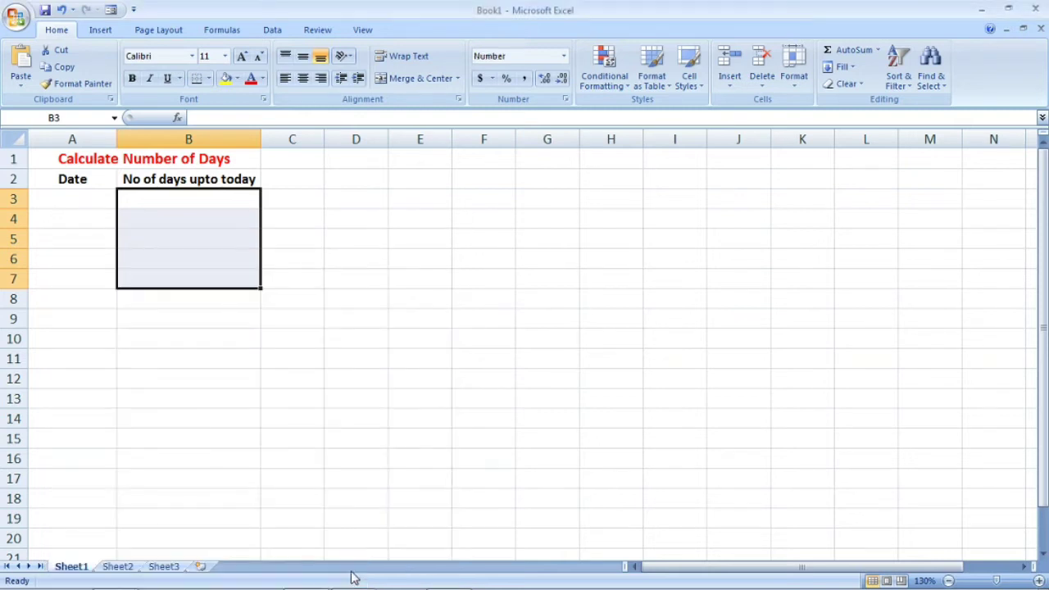
left_click(80, 201)
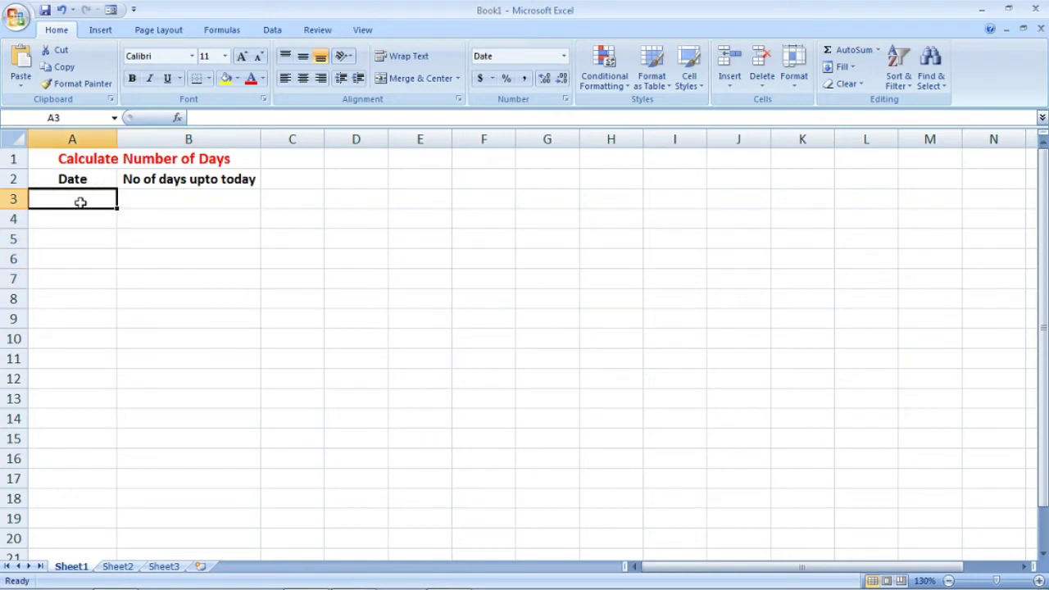
type("05-")
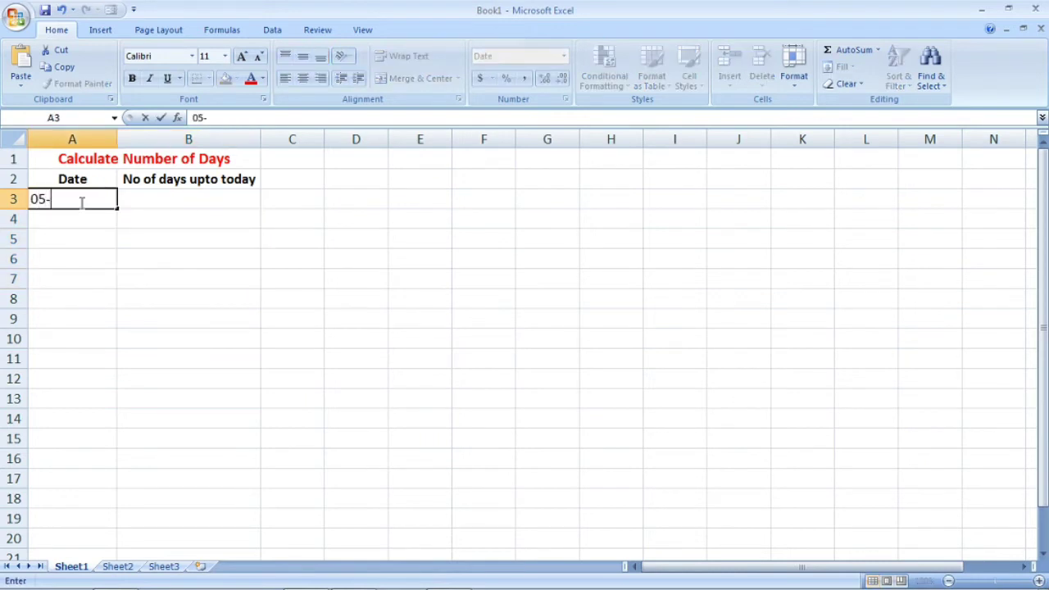
type("07")
type("-2015")
Step: Enter the dates 7-May-15, 3-Oct-18, 11-Apr-17, 9-May-10 and 1-Jun-19 in A3:A7
key("Return")
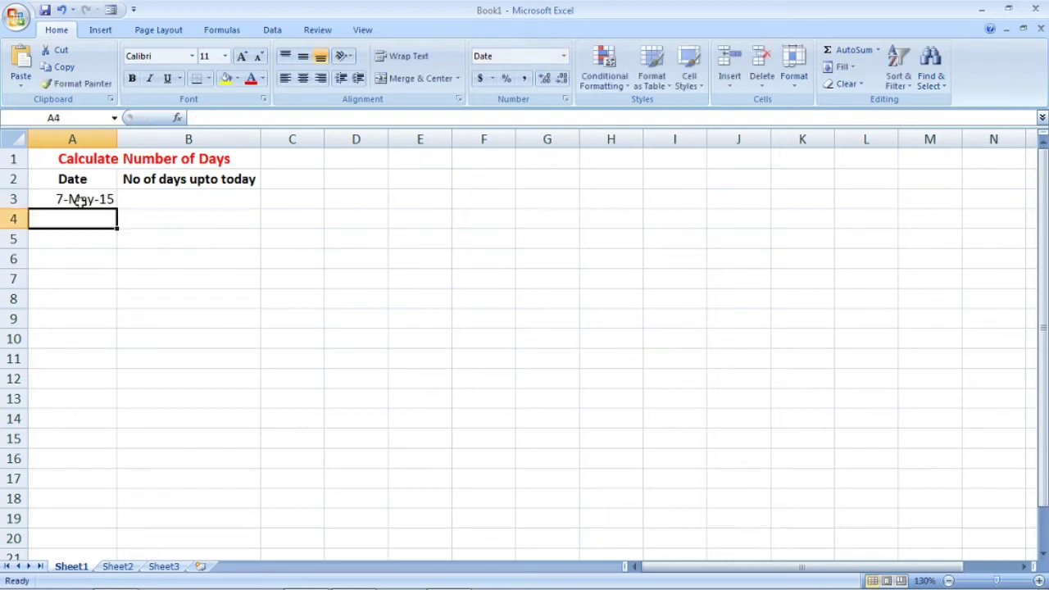
type("10")
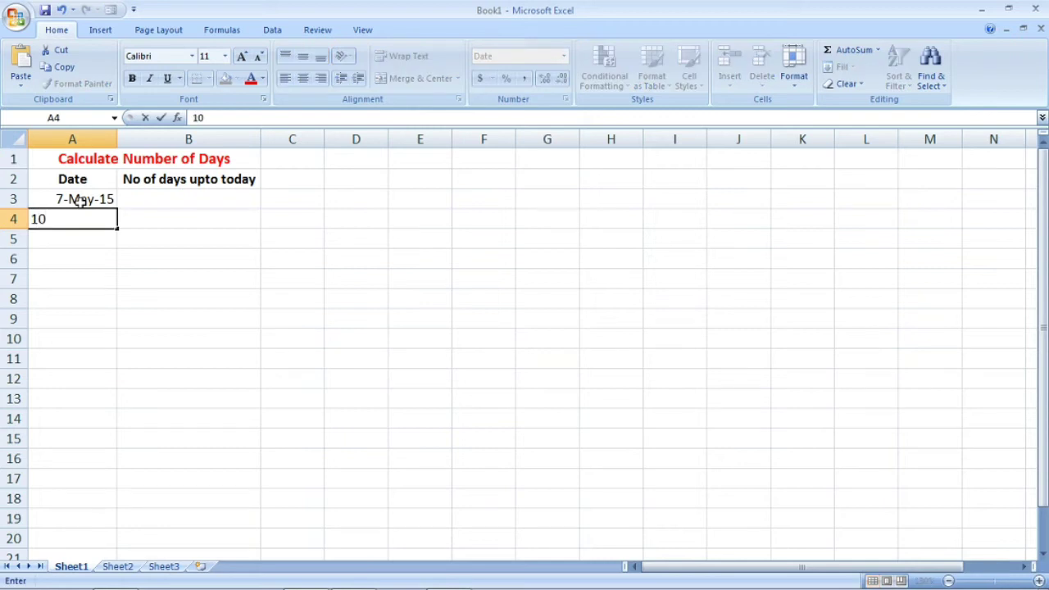
type("-")
type("3-")
type("2018")
key("Return")
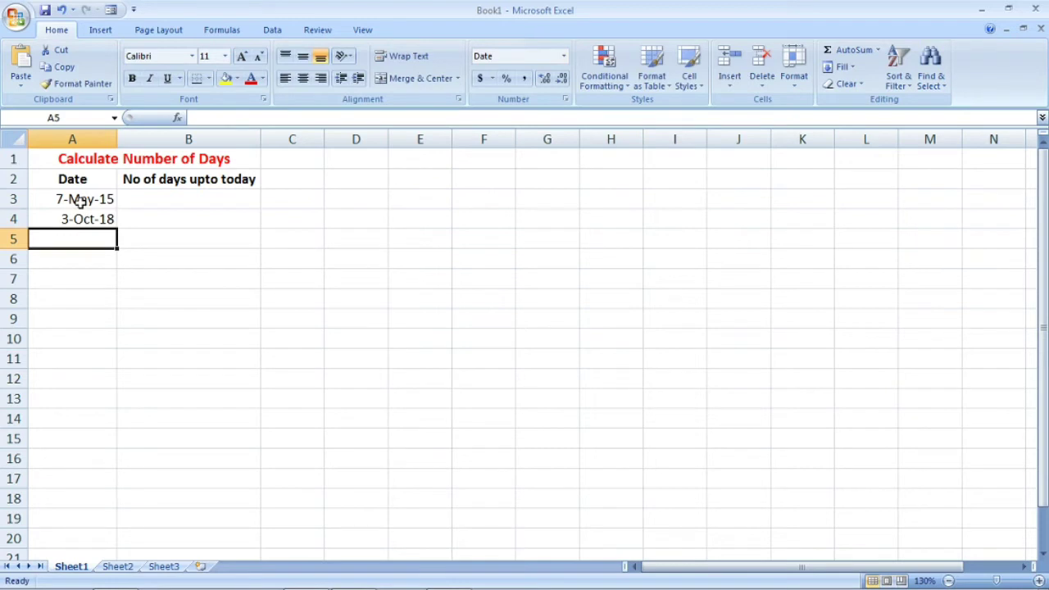
type("4-")
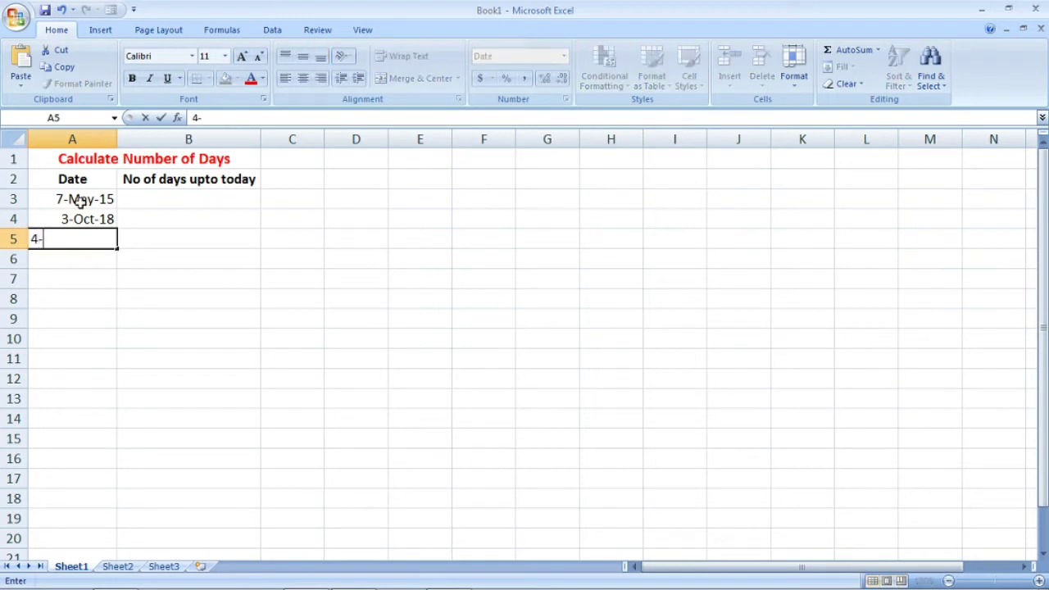
type("11-")
type("2017")
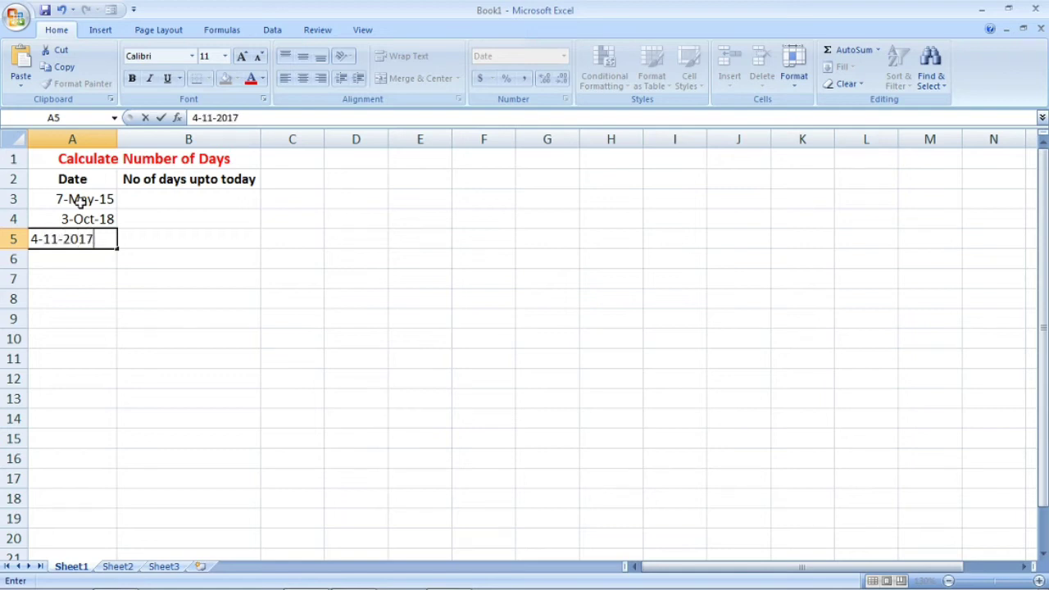
key("Return")
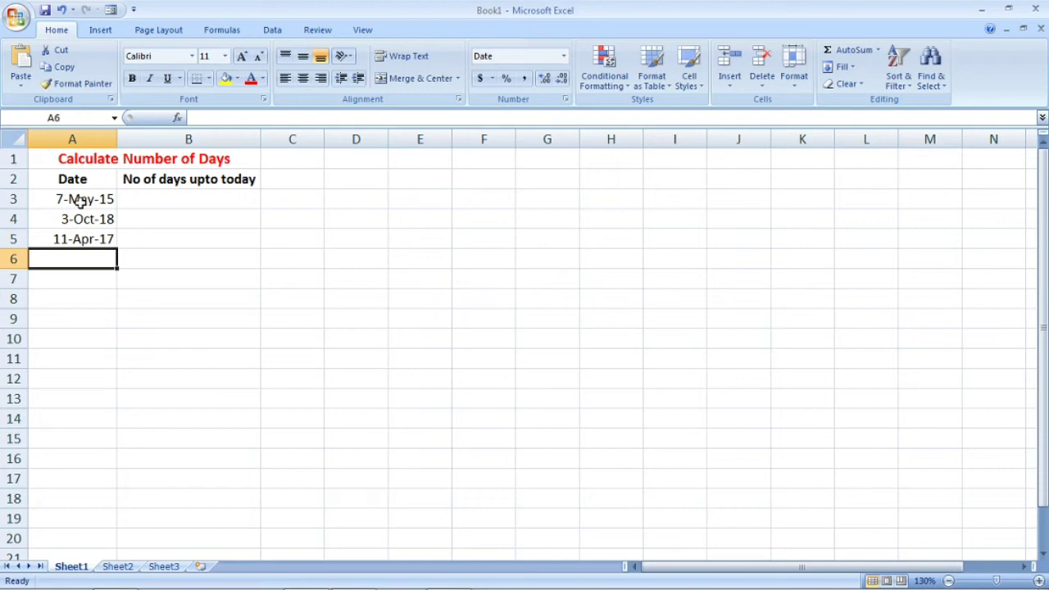
type("5-")
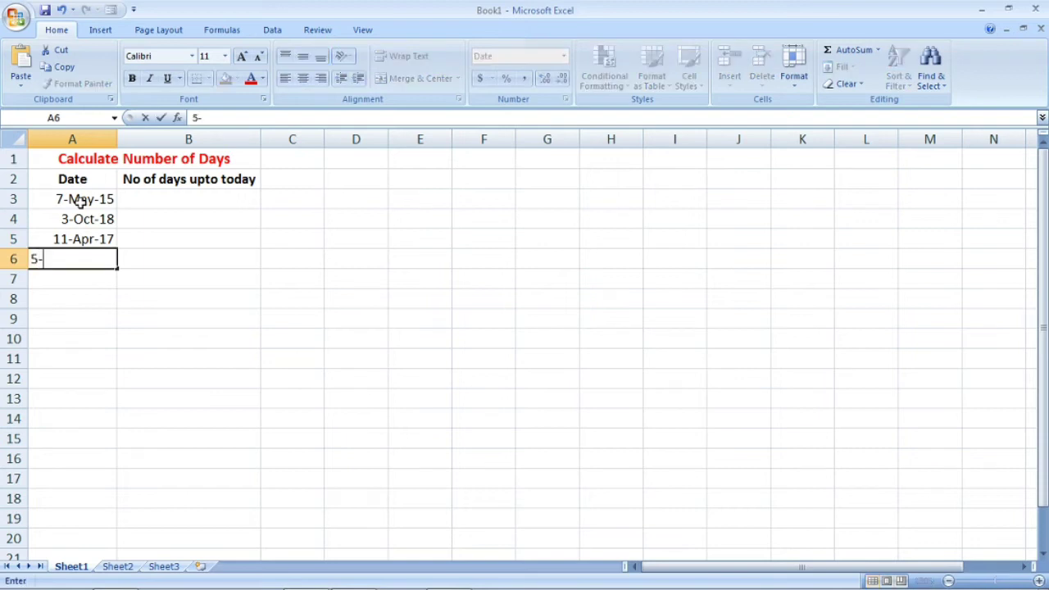
type("9-")
type("2010")
key("Return")
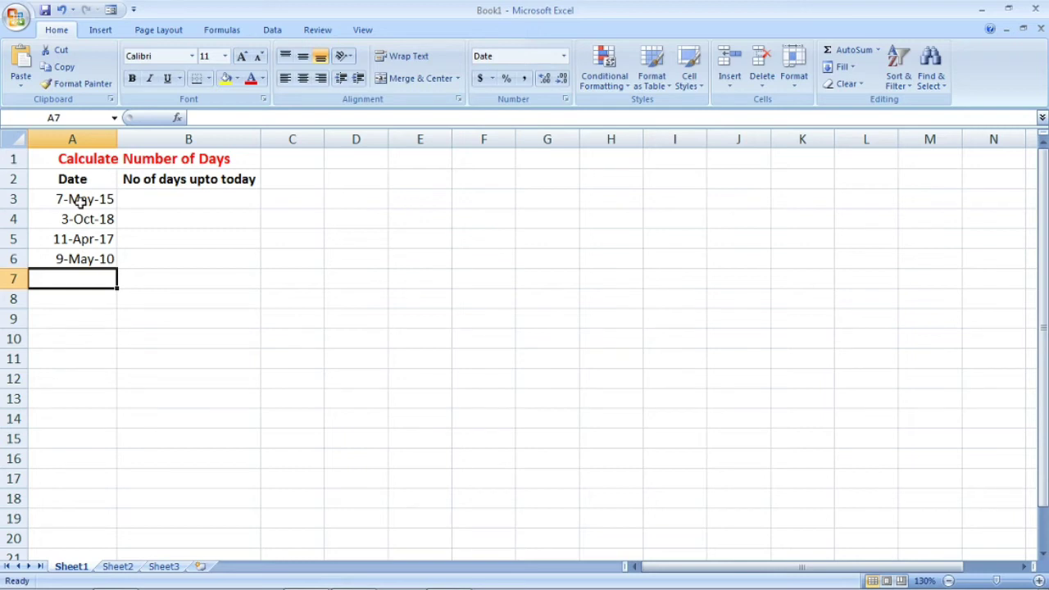
type("6-")
type("1-")
type("2019")
key("Return")
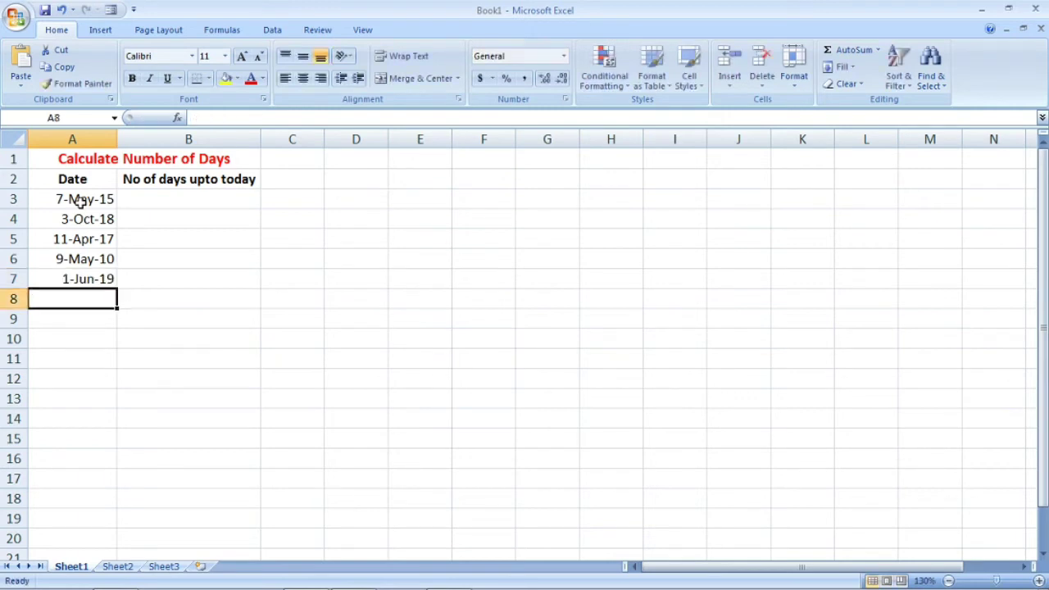
Step: Enter =TODAY()-A3 in B3 and fill it down to B7, giving 1737, 492, 1032, 3561, 251
left_click(148, 196)
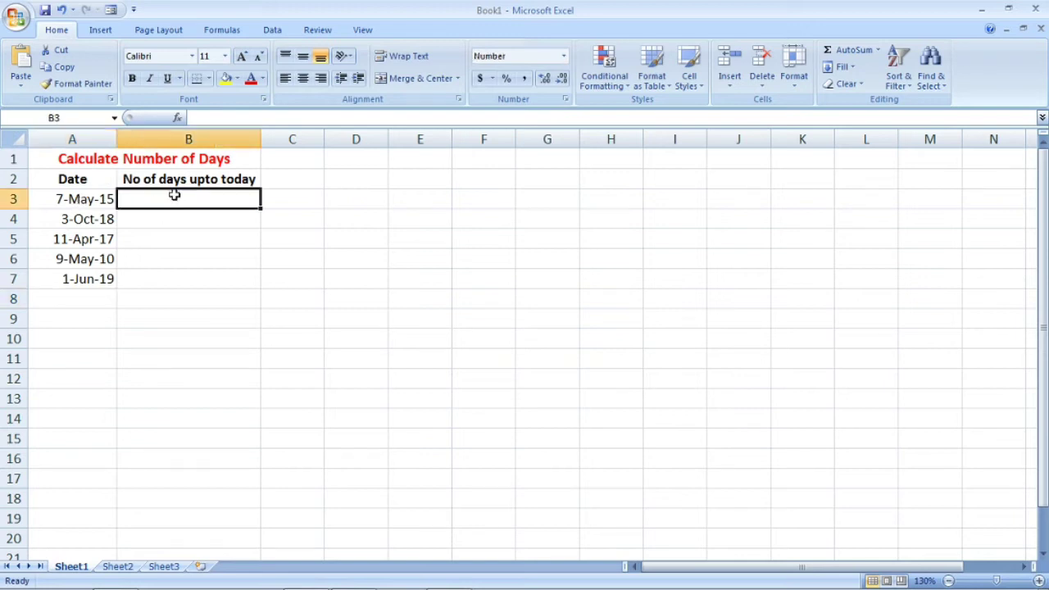
type("=")
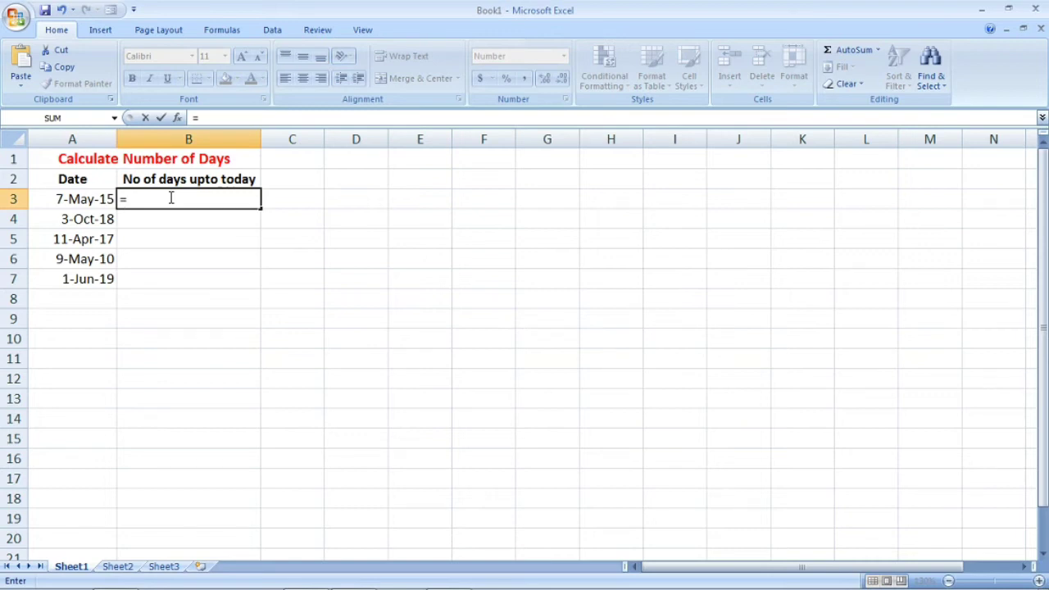
type("today")
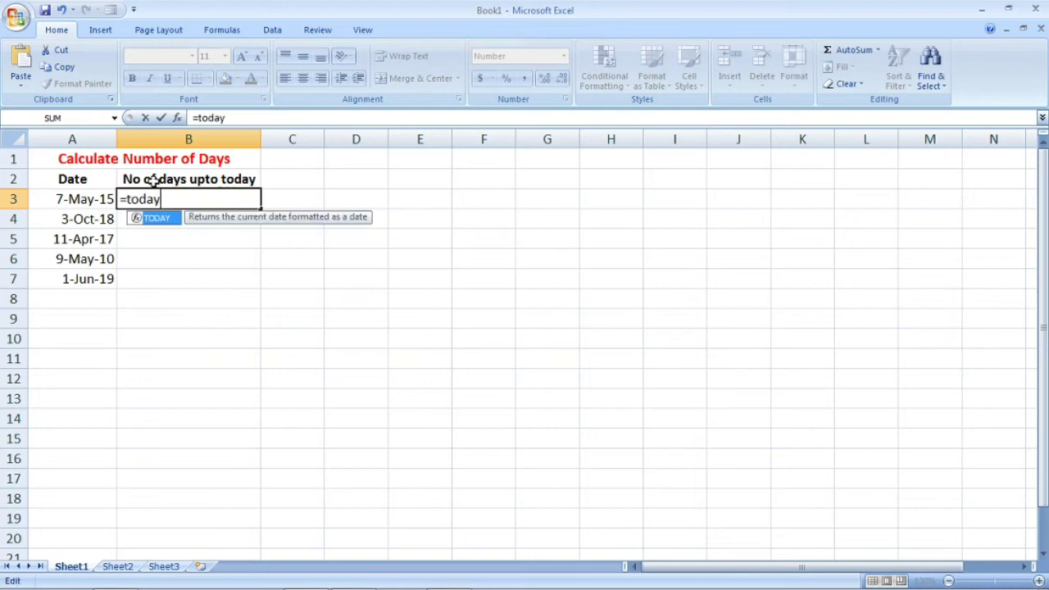
type("()")
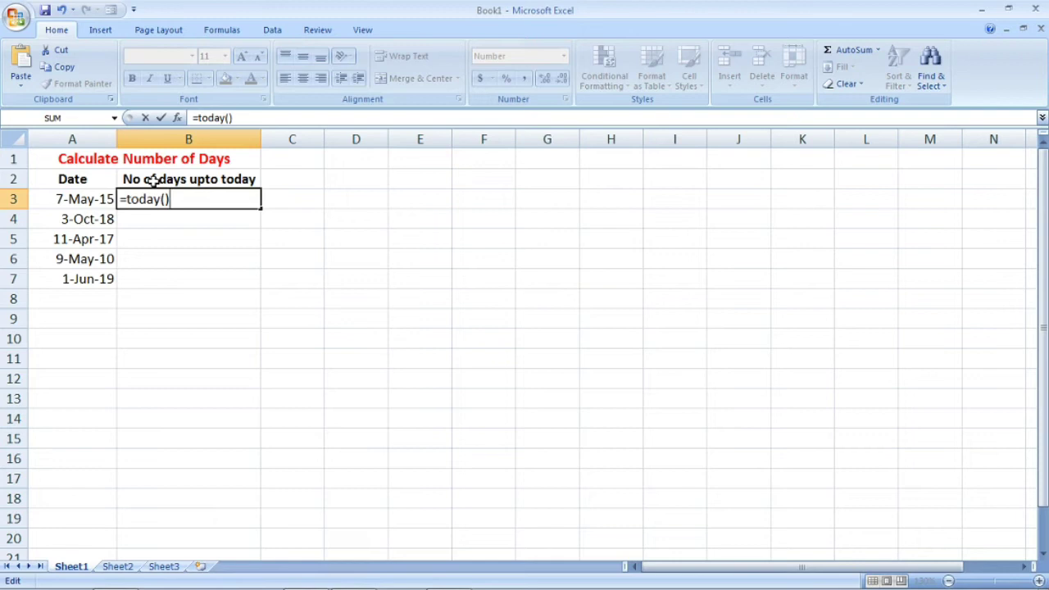
type("-")
left_click(82, 200)
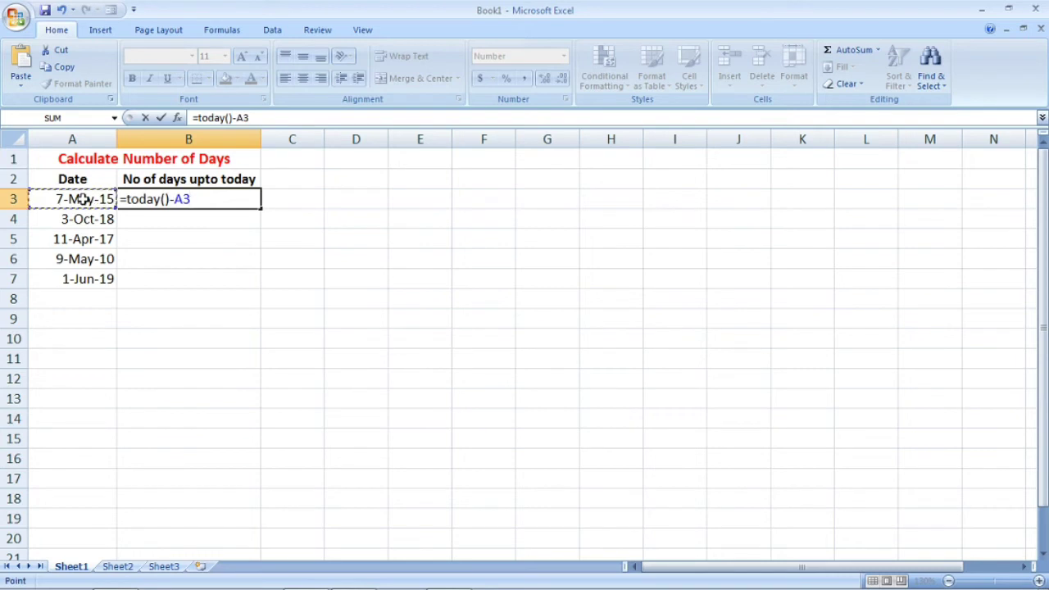
key("Return")
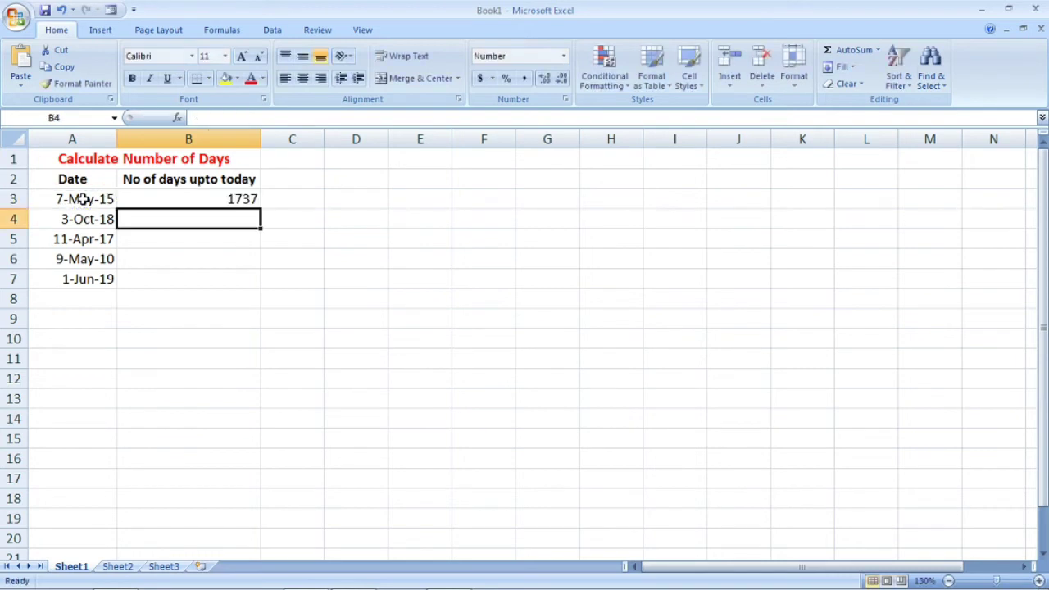
left_click(250, 198)
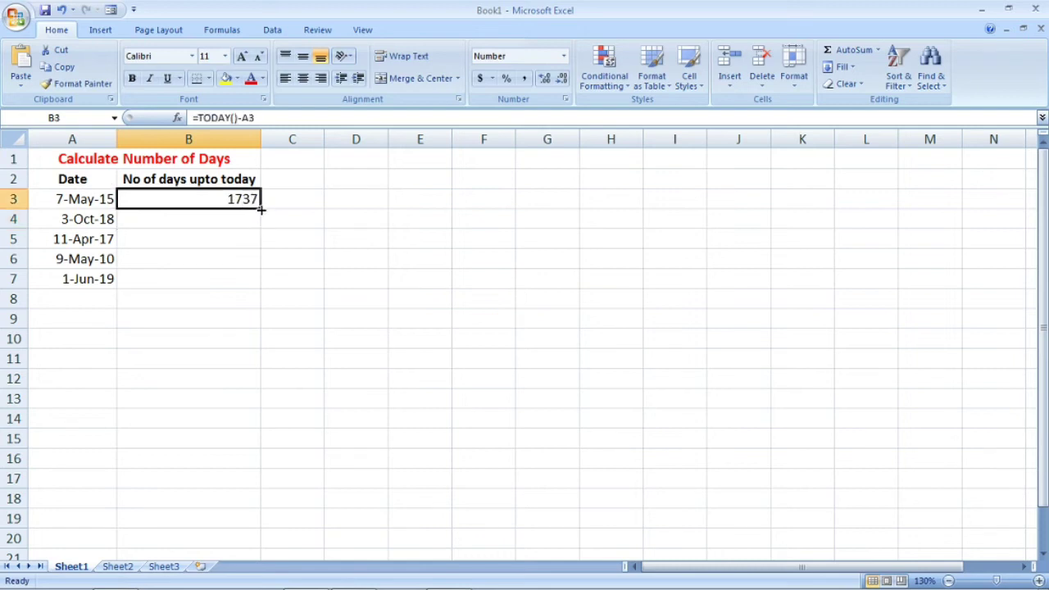
left_click_drag(260, 210, 247, 283)
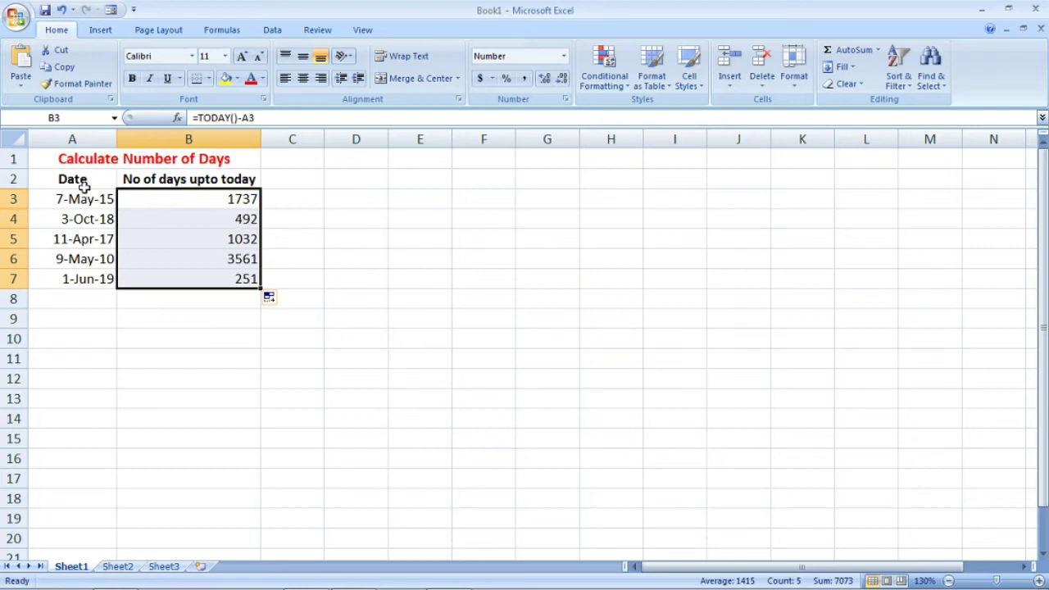
left_click(330, 276)
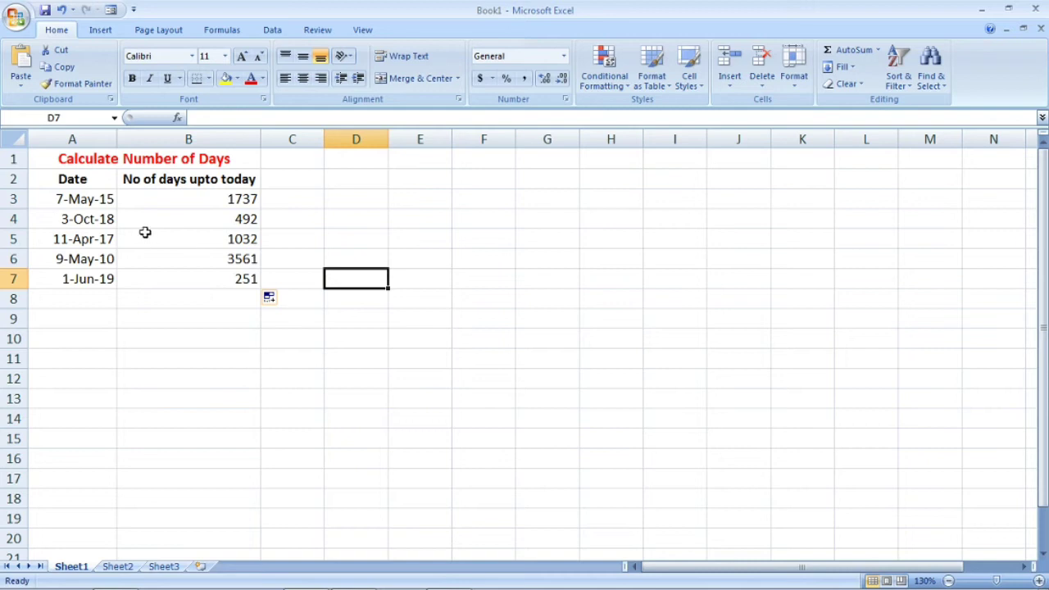
Step: Apply All Borders to the A1:B7 table
mouse_move(122, 159)
left_mouse_down()
mouse_move(132, 205)
mouse_move(121, 281)
left_mouse_up()
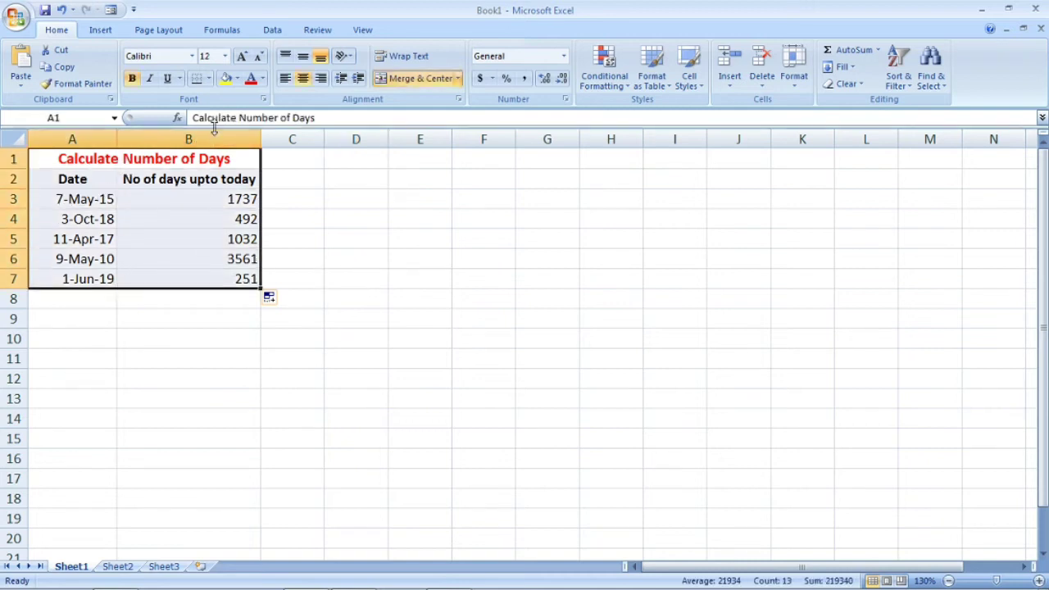
left_click(209, 81)
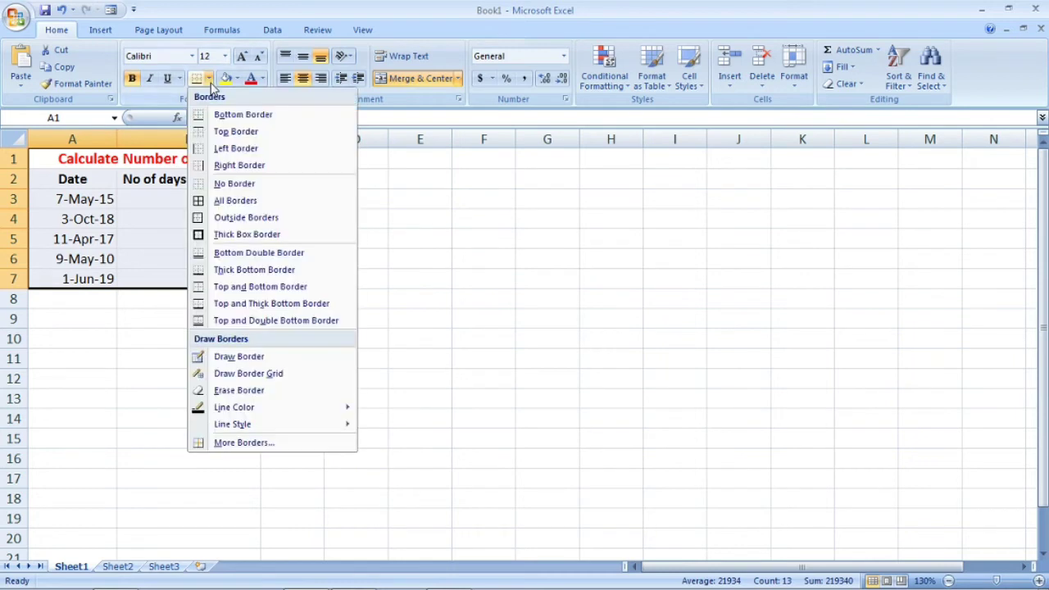
left_click(226, 199)
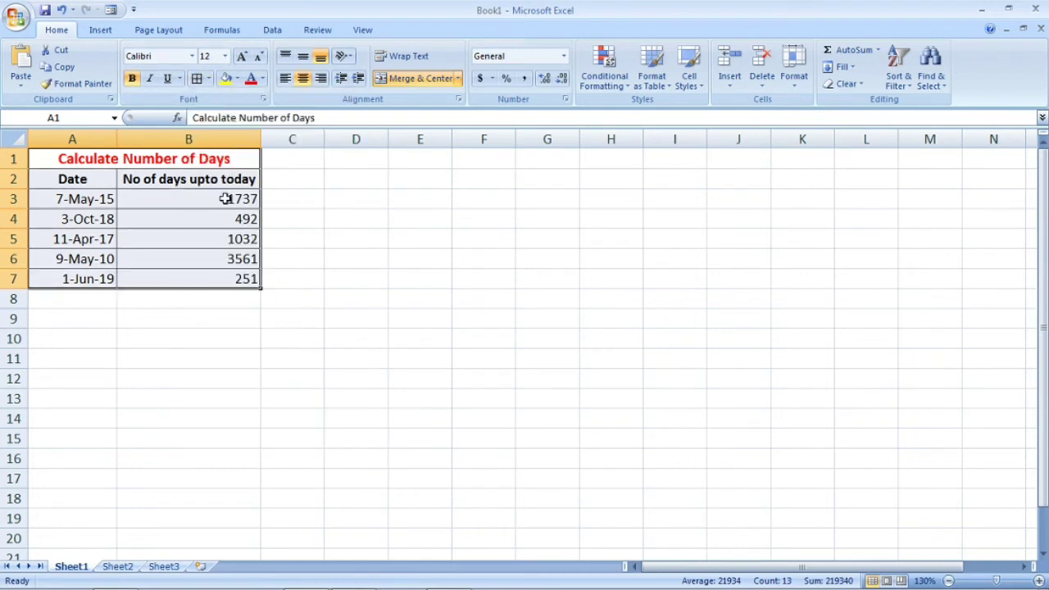
left_click(306, 234)
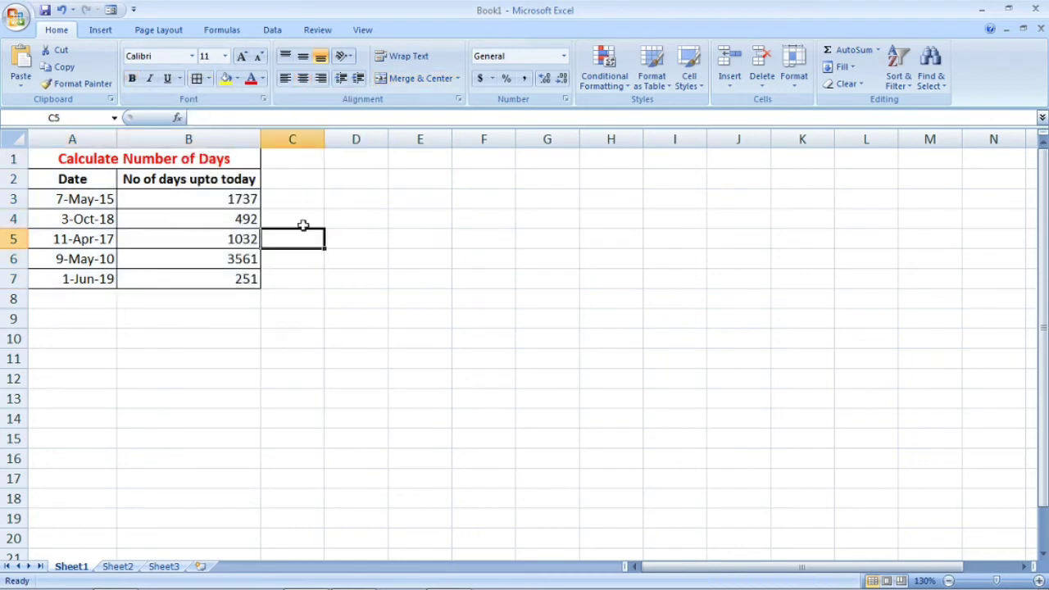
Step: Copy the red title into D1 and merge and centre it across D1:F1
left_click(223, 158)
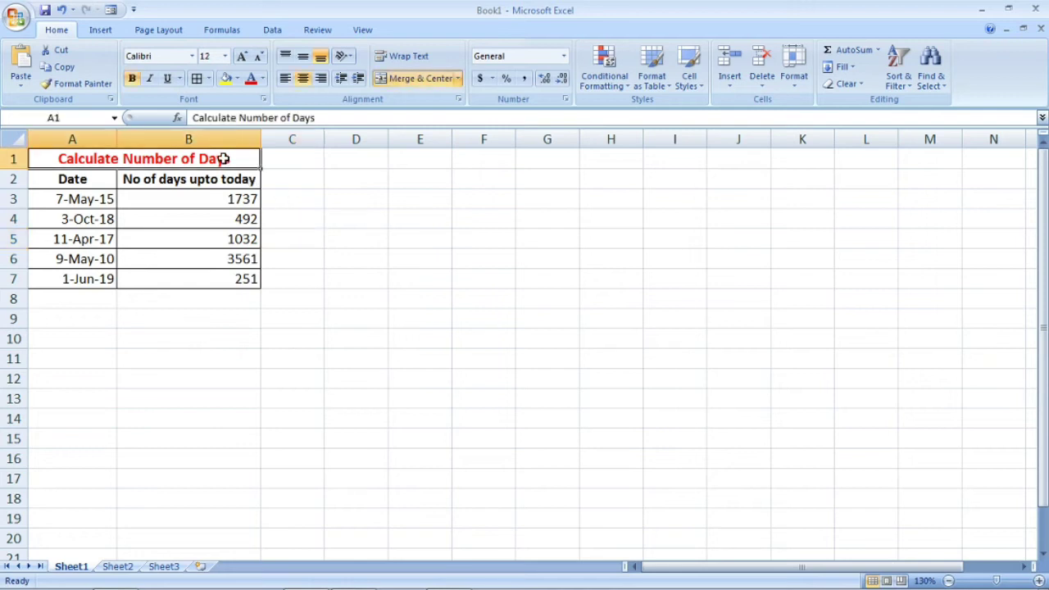
key("ctrl+c")
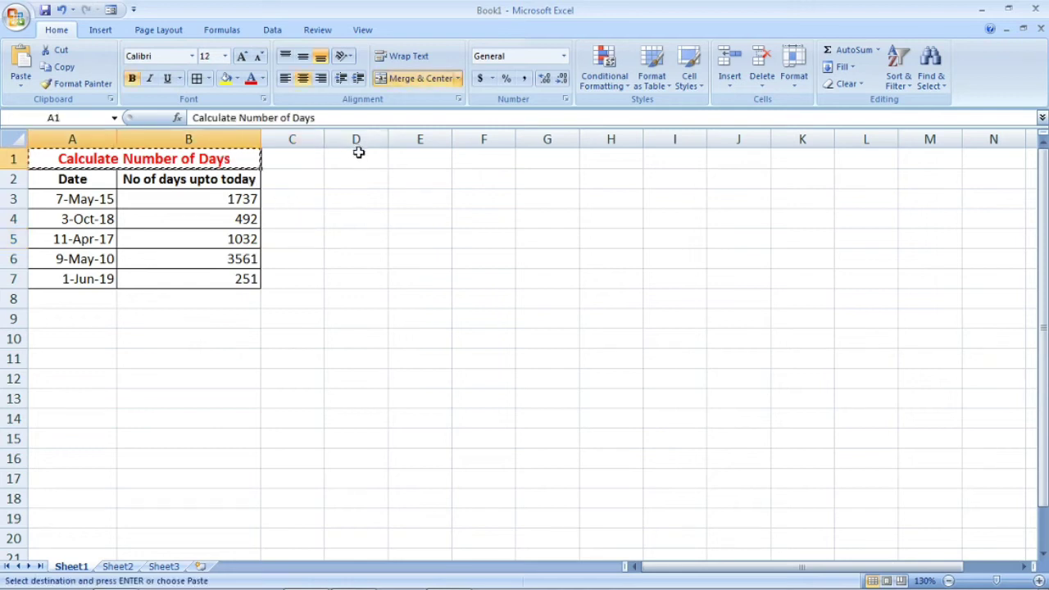
left_click(360, 155)
key("ctrl+v")
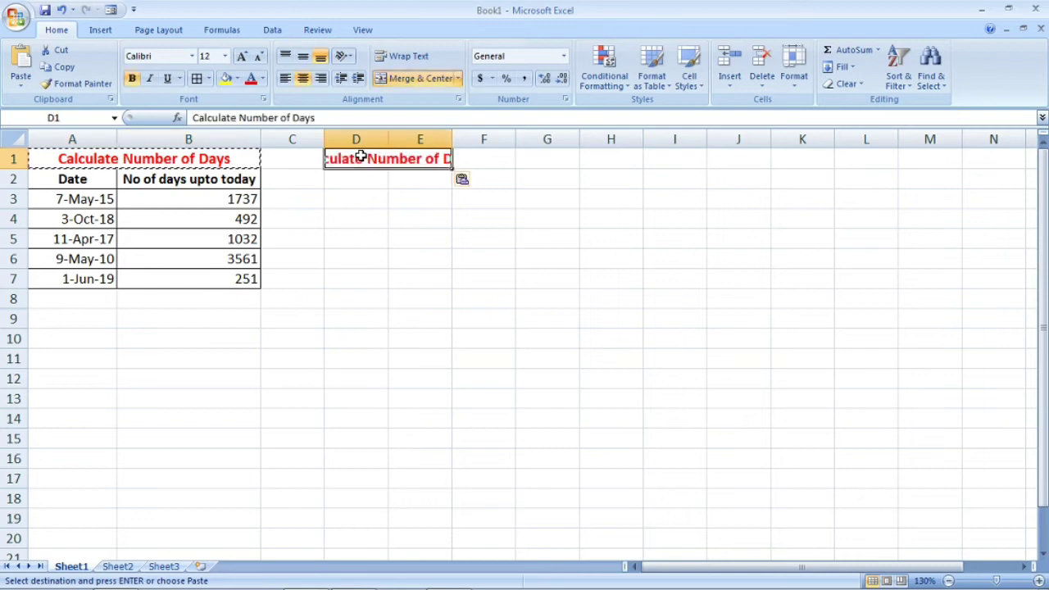
left_click_drag(407, 160, 480, 159)
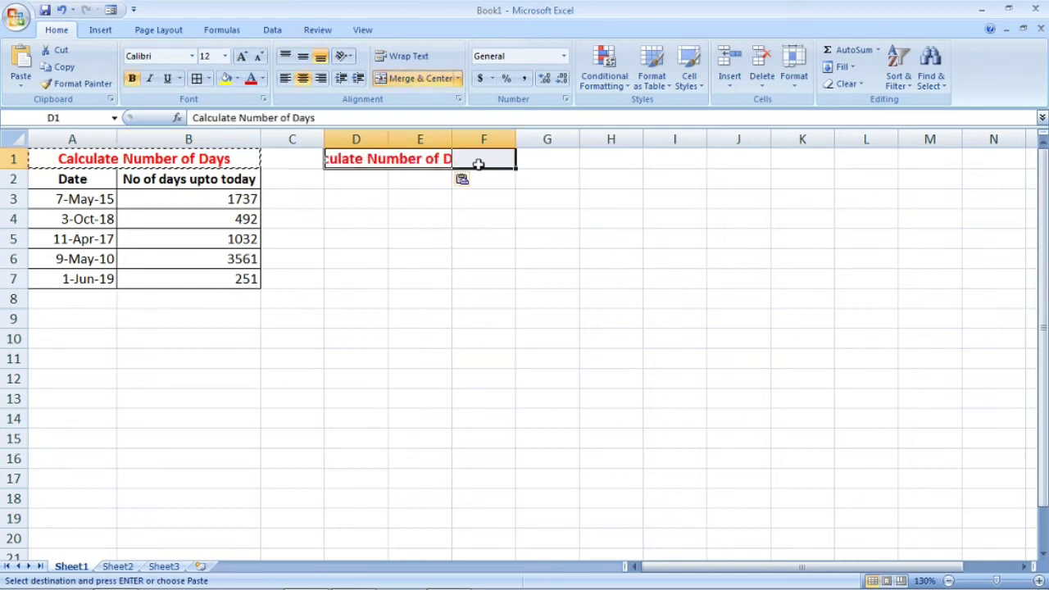
left_click(440, 81)
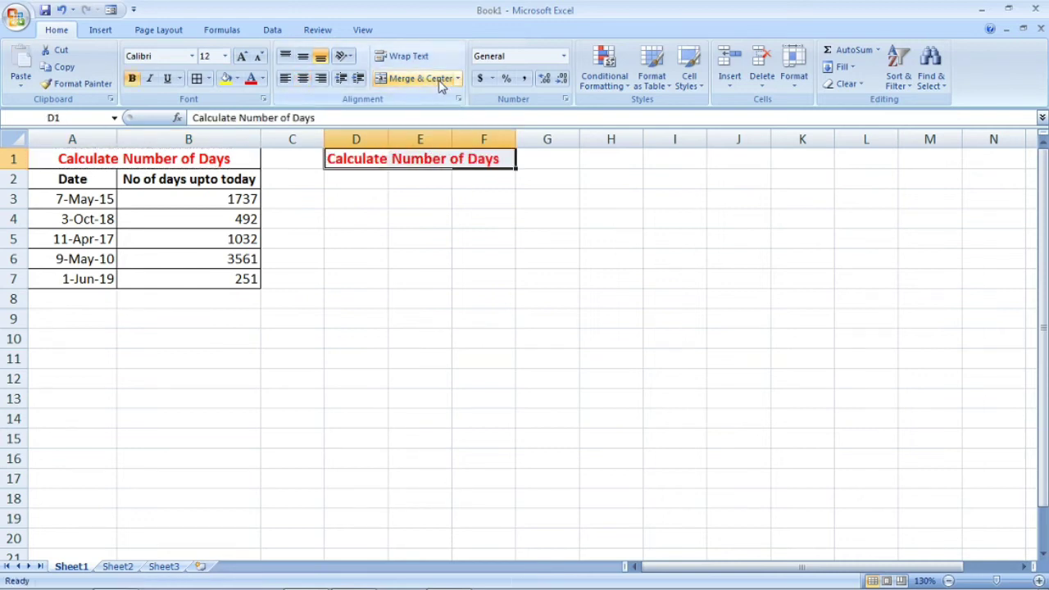
left_click(368, 182)
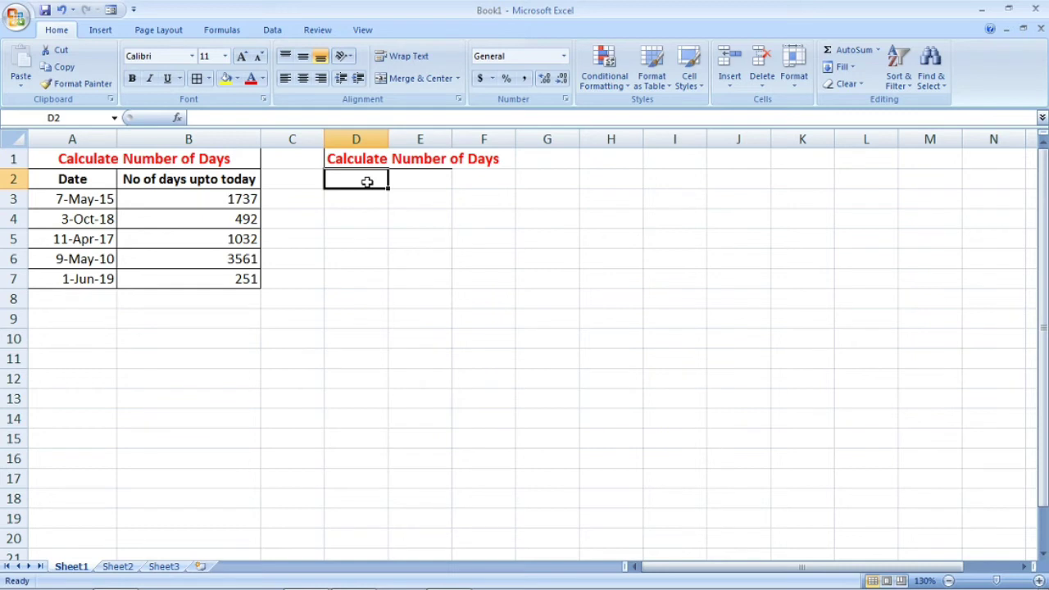
Step: Enter the headers 'Start Date', 'End Date' and 'No of days' in D2:F2
type("Start")
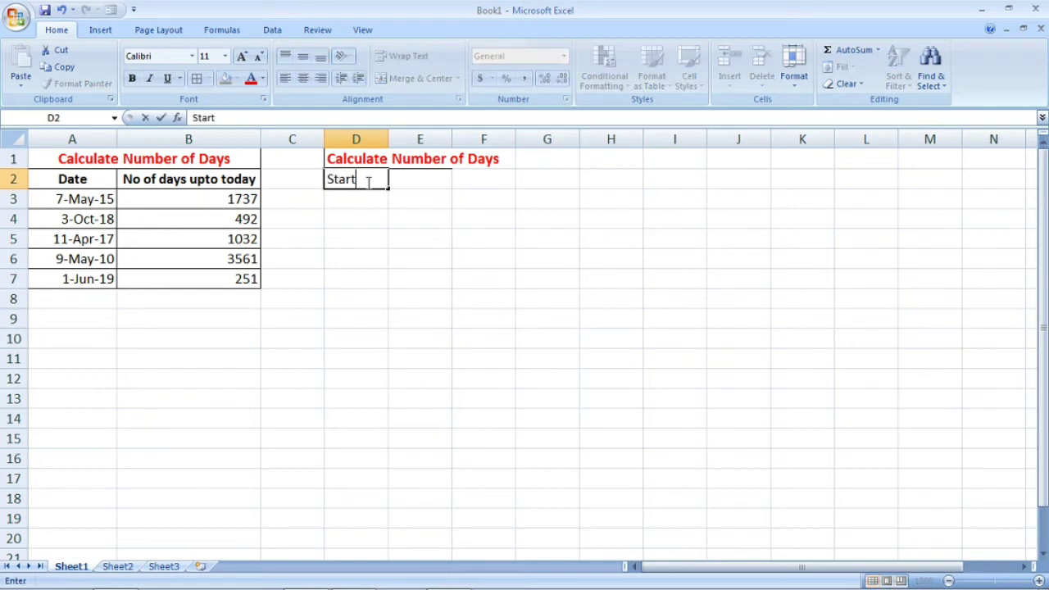
type(" Date")
key("Tab")
type("End ")
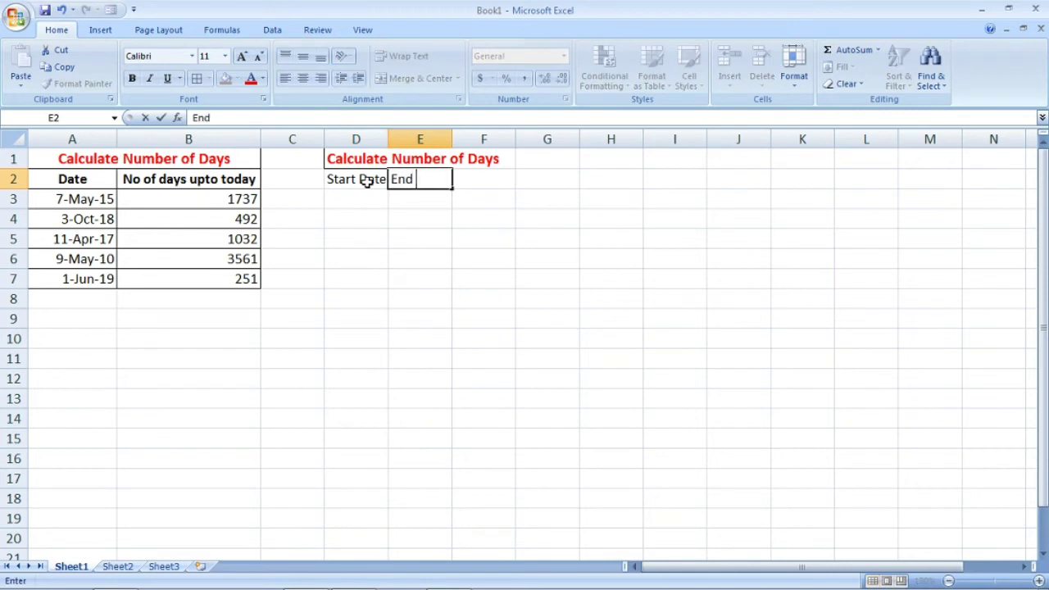
type("Date")
key("Tab")
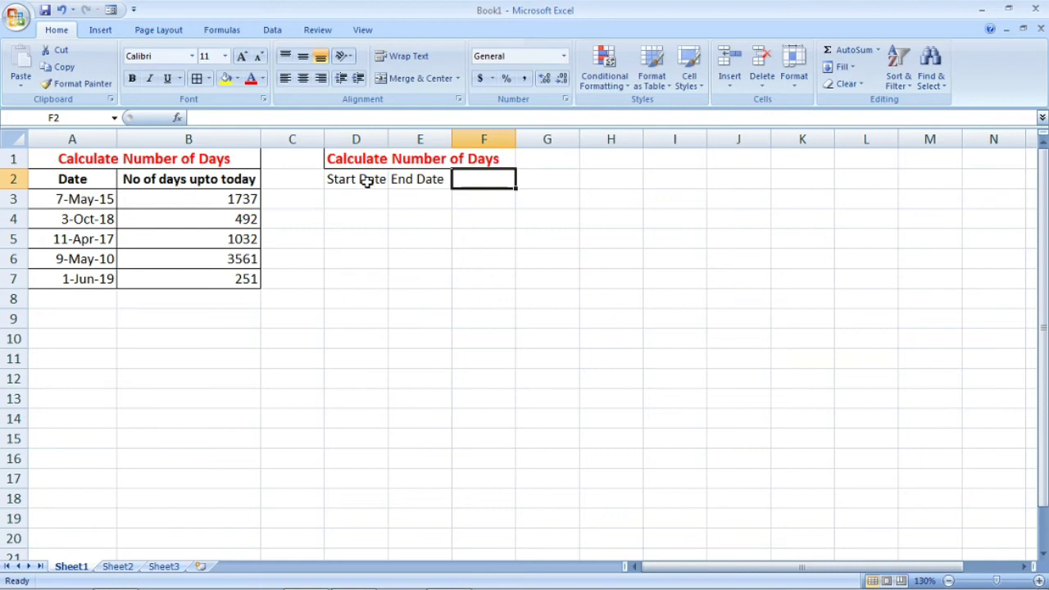
type("Nof")
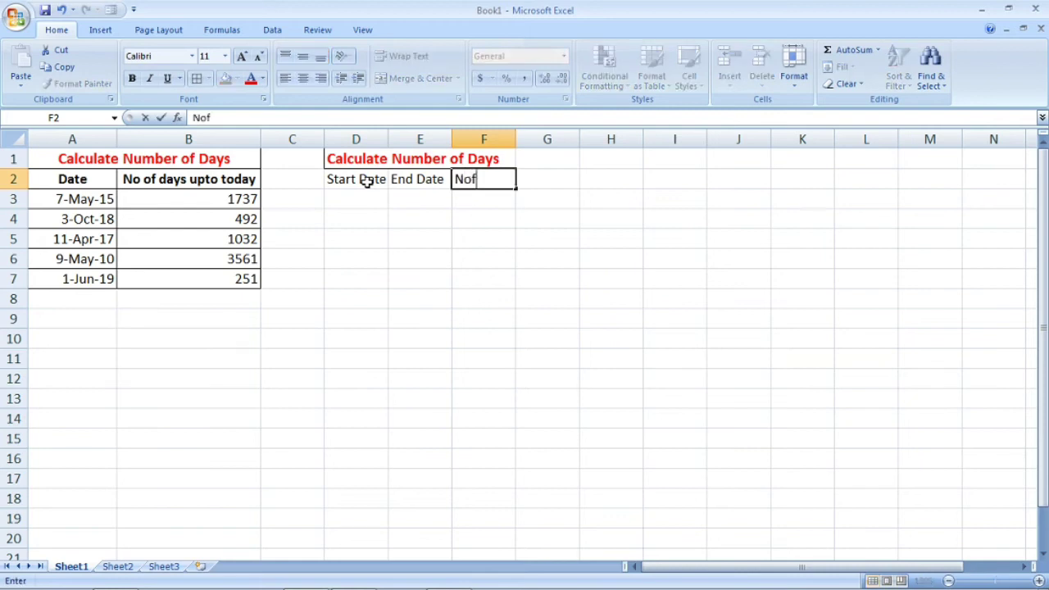
key("BackSpace")
type("of days")
key("Return")
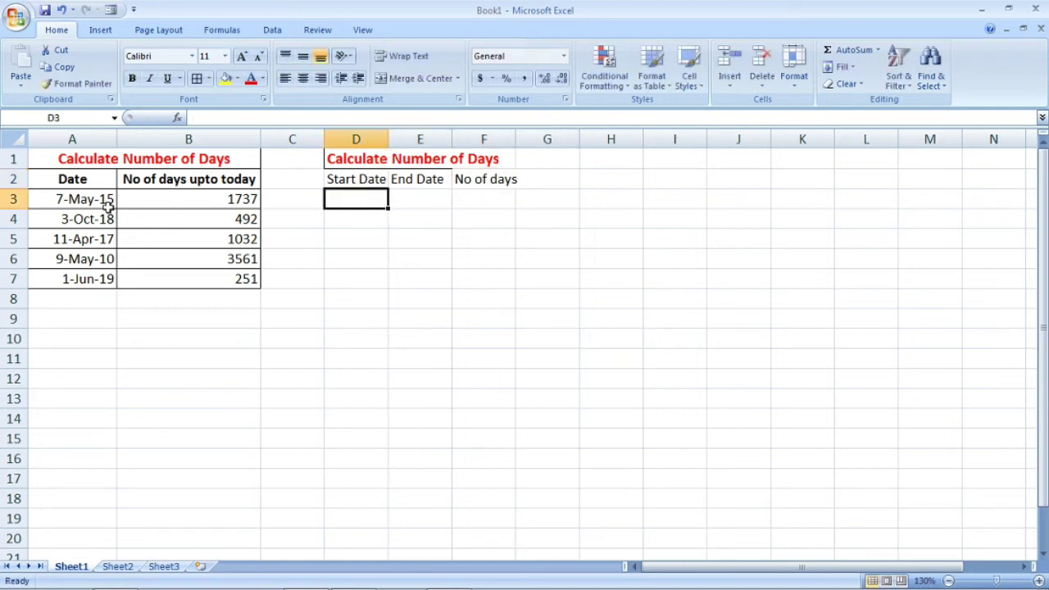
Step: Copy the dates from A3:A7 into D3:D7 and adjust column D's width
left_click_drag(107, 205, 98, 273)
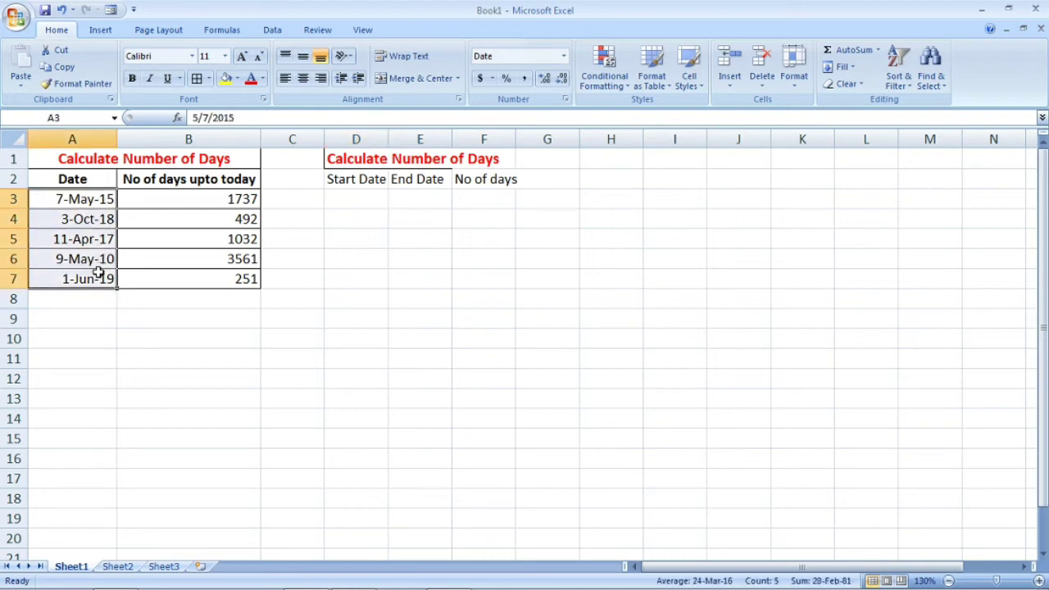
key("ctrl+c")
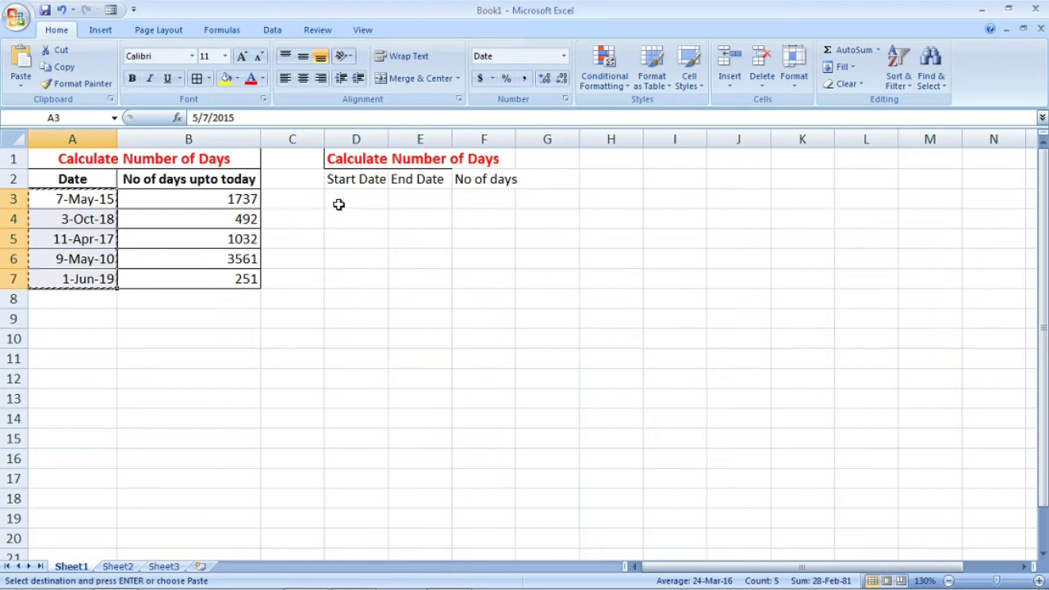
left_click(349, 203)
key("ctrl+v")
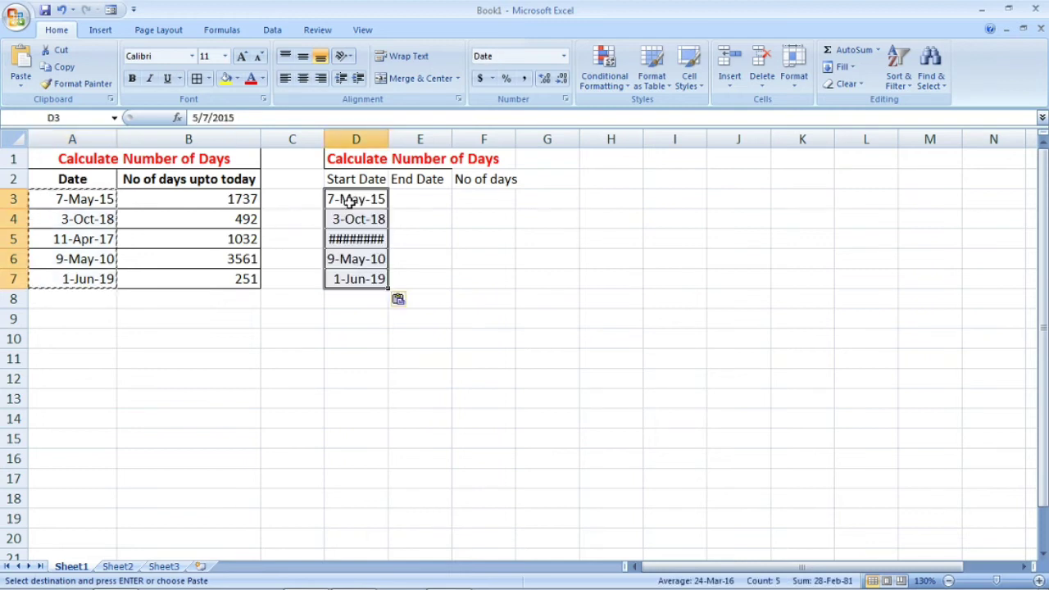
double_click(388, 140)
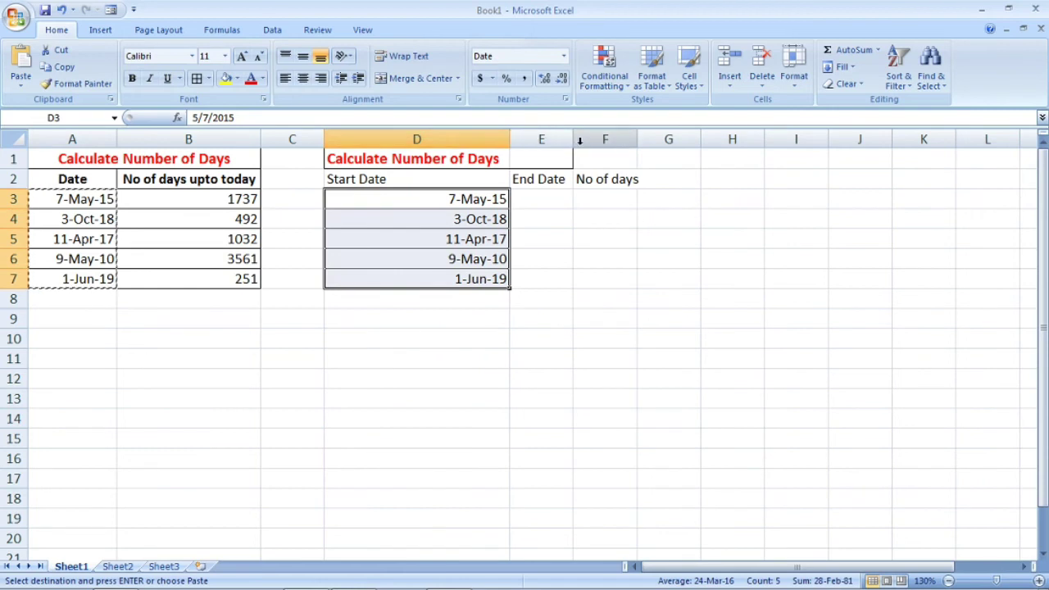
mouse_move(509, 139)
left_mouse_down()
mouse_move(436, 139)
mouse_move(524, 158)
left_mouse_up()
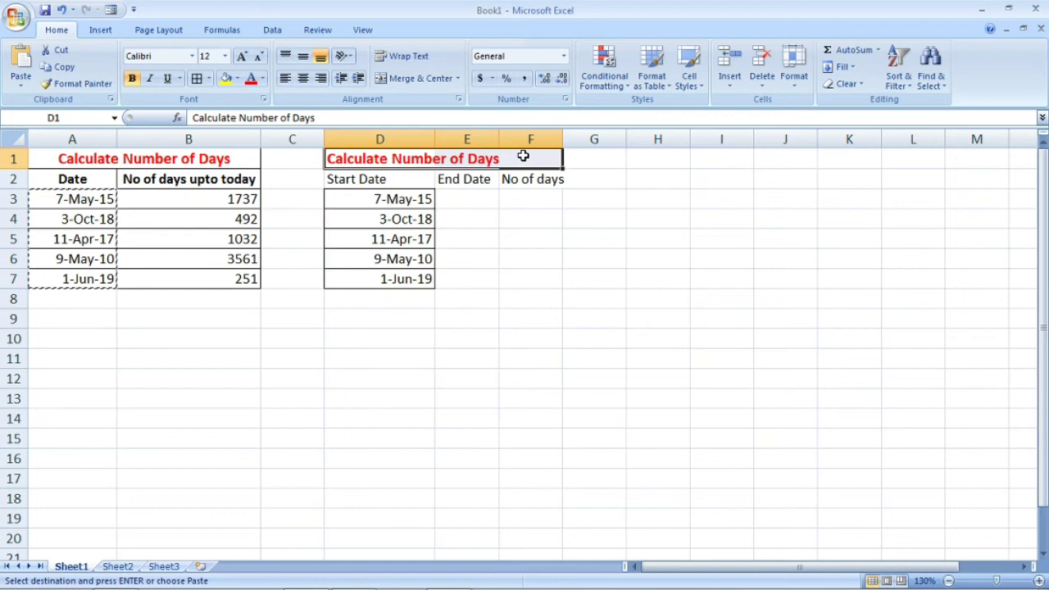
Step: Merge and centre D1:F1, narrow column D, and make the D2:F2 headers centred and bold
left_click(418, 77)
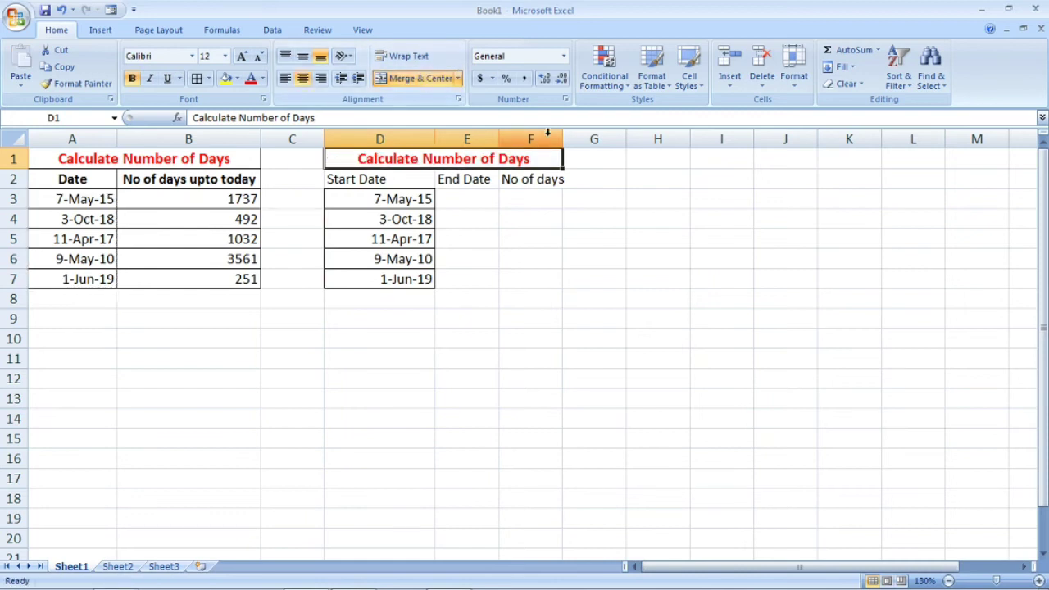
mouse_move(435, 139)
left_mouse_down()
mouse_move(408, 146)
mouse_move(521, 176)
left_mouse_up()
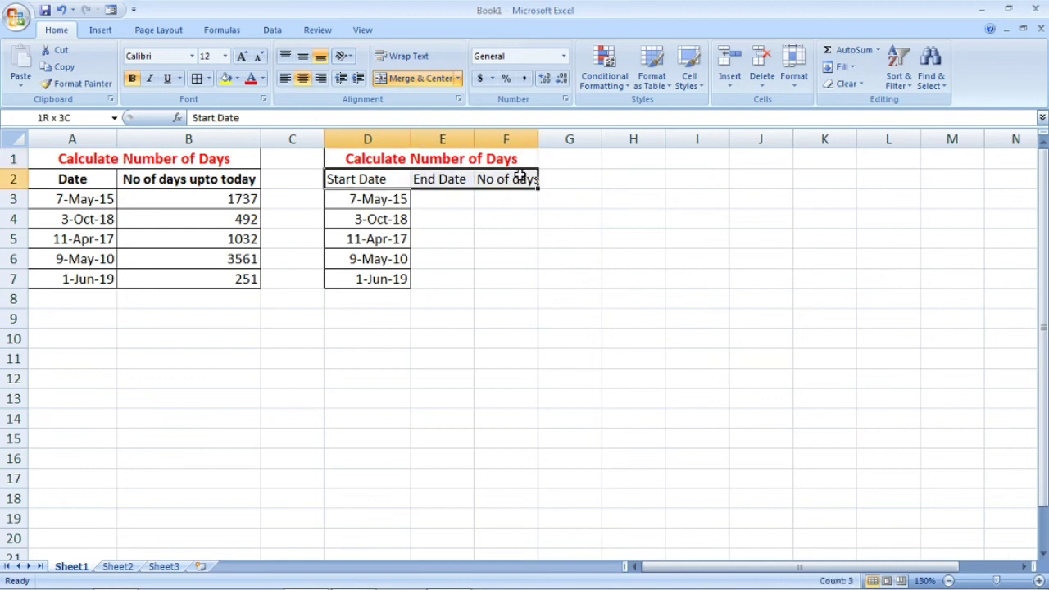
left_click(303, 80)
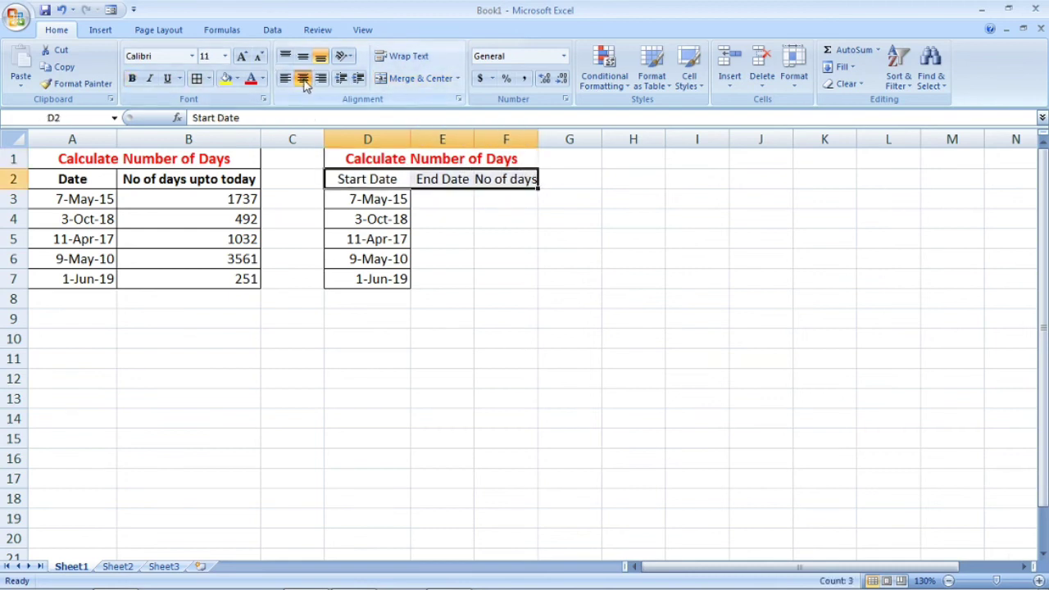
left_click(133, 79)
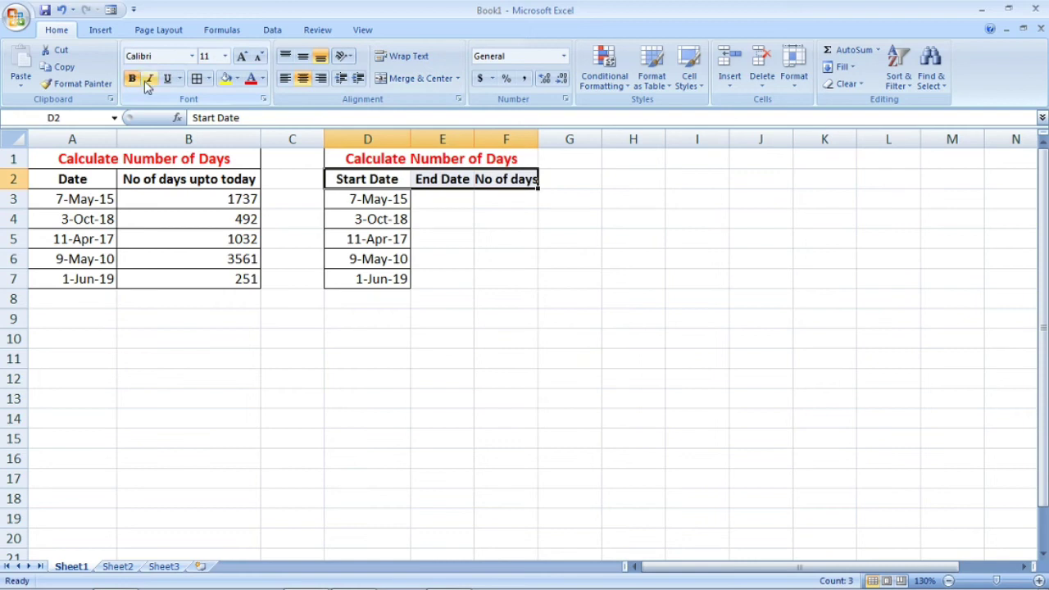
left_click(450, 197)
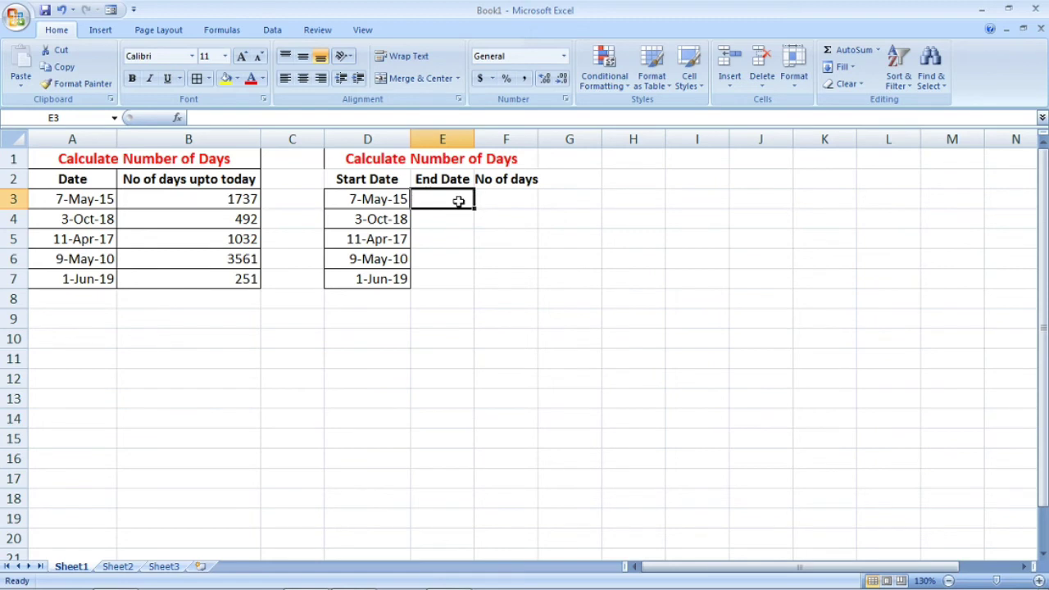
Step: Enter the end date 2-6-2016 in E3, then select E3:E7
type("2")
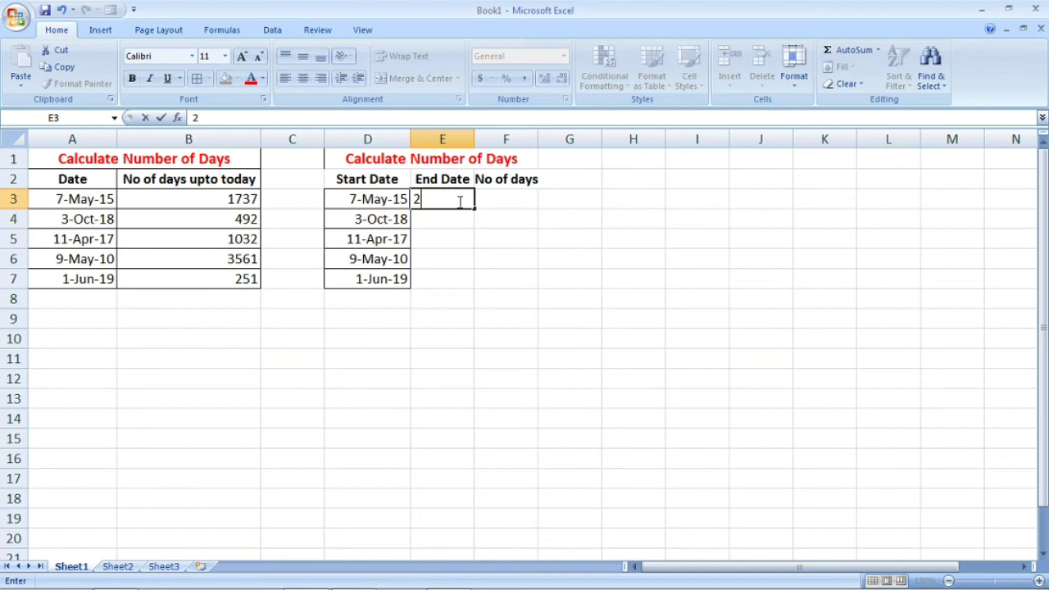
type("-6-2016")
key("Return")
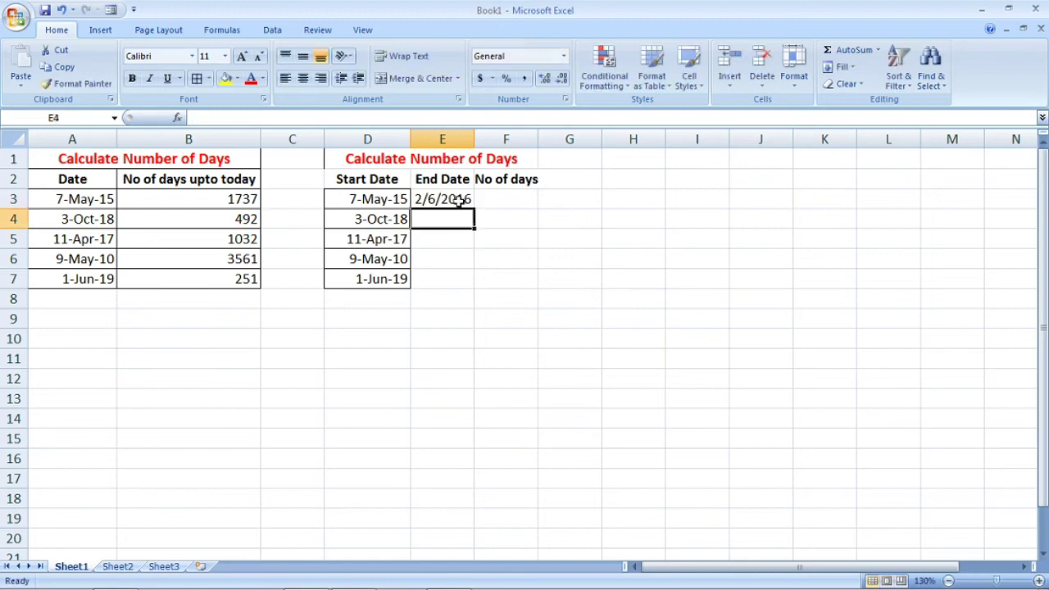
left_click(459, 201)
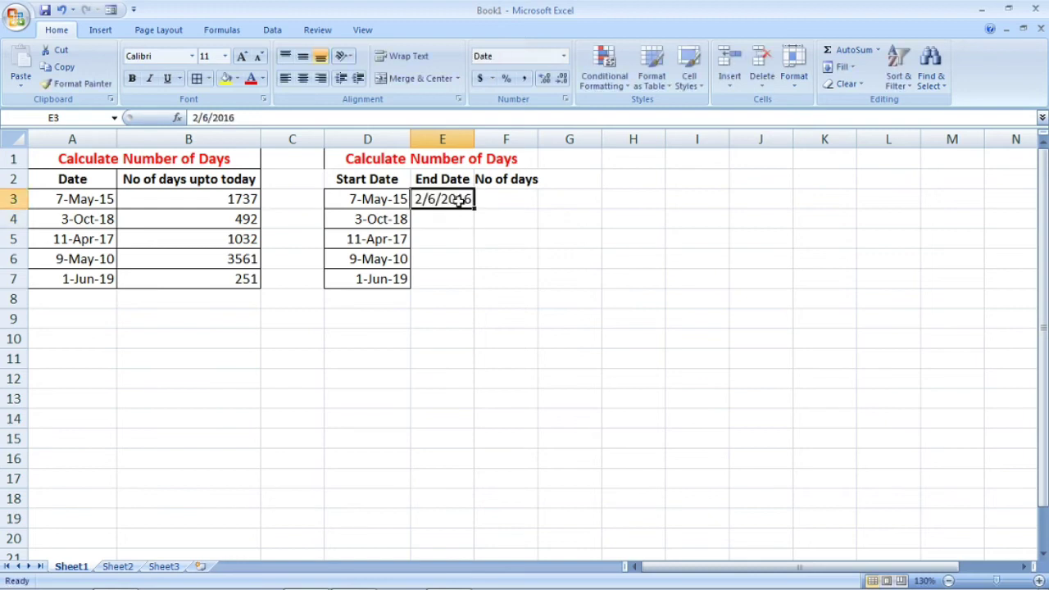
key("shift+Down")
key("shift+Down")
key("shift+Down")
key("shift+Down")
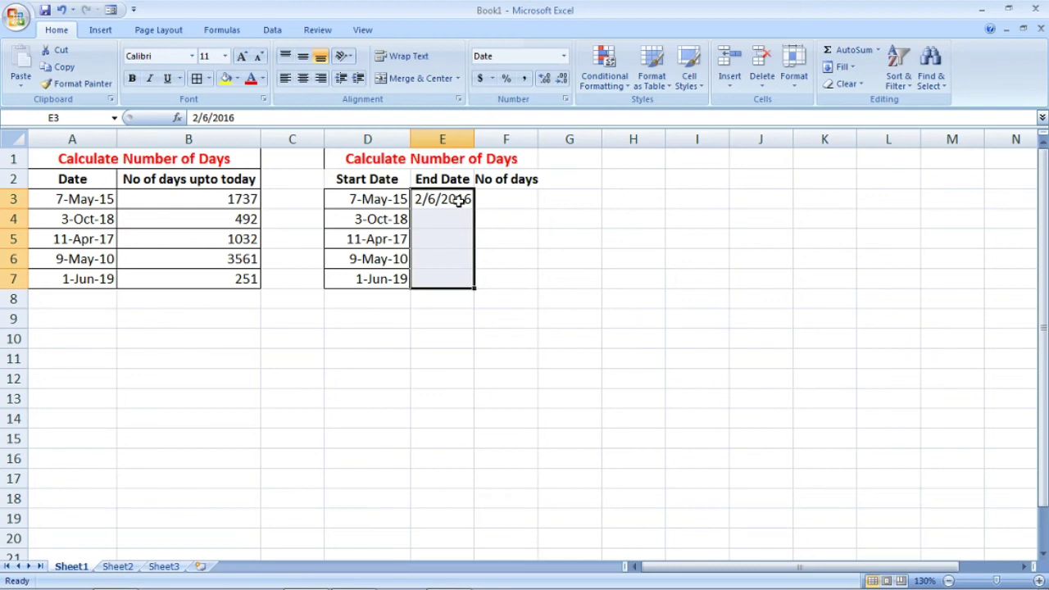
Step: Format E3:E7 with the 14-Mar-01 date type so E3 shows 6-Feb-16
right_click(459, 201)
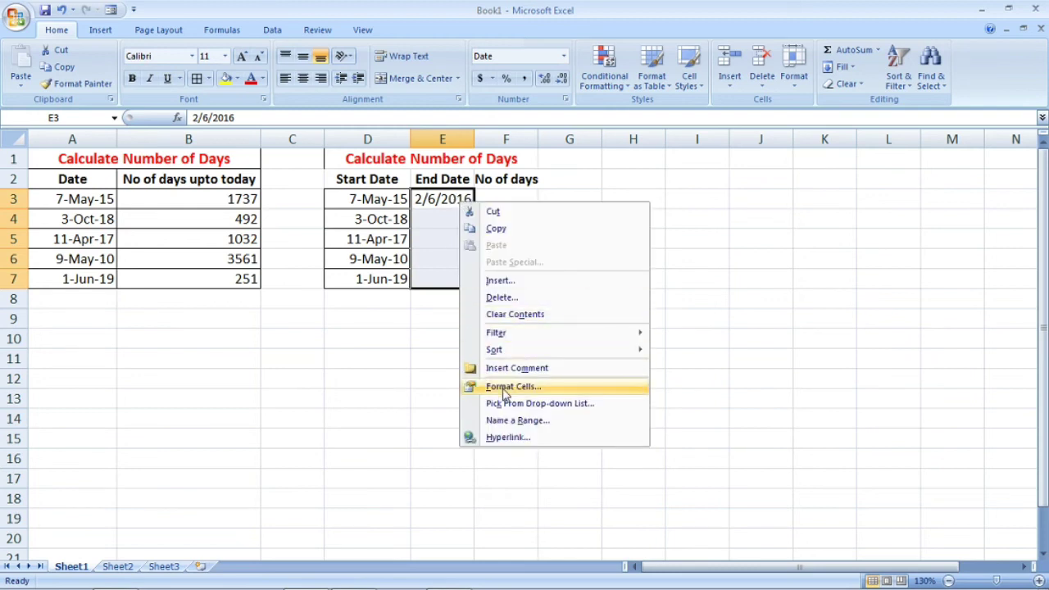
left_click(504, 391)
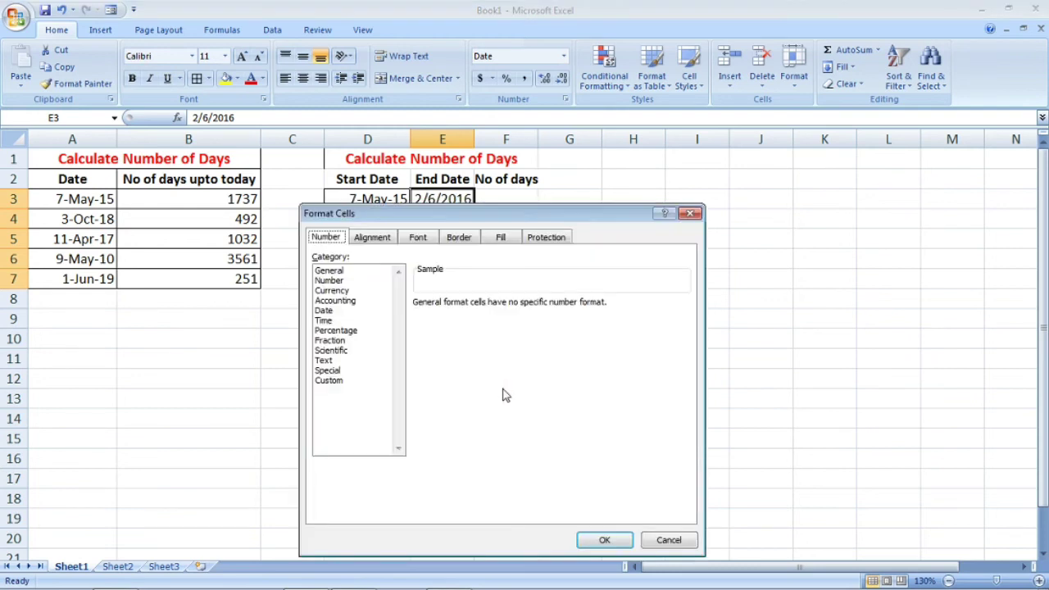
left_click(358, 311)
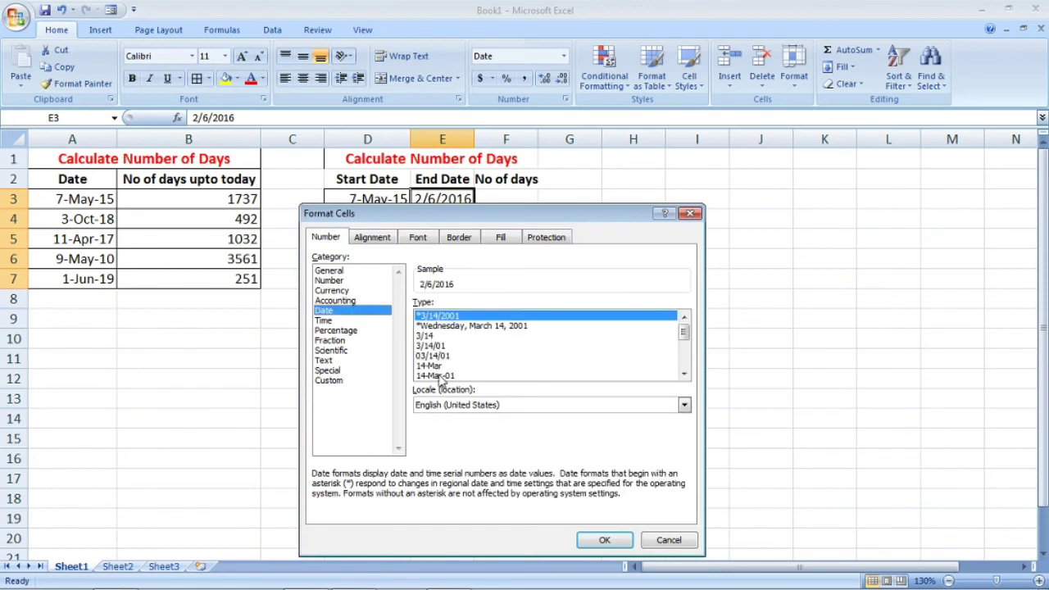
left_click(441, 377)
left_click(604, 541)
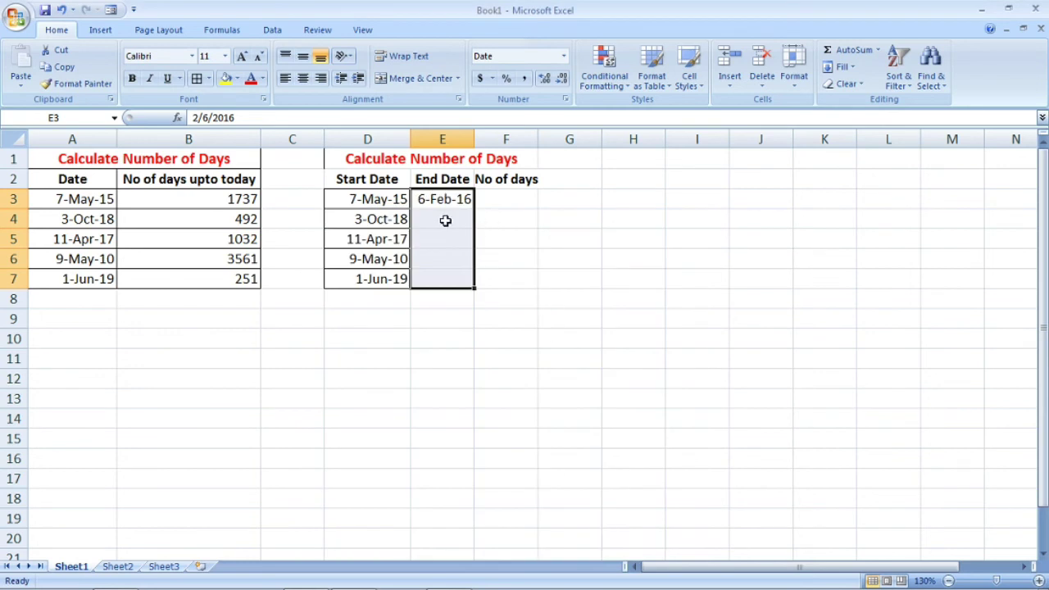
left_click(445, 221)
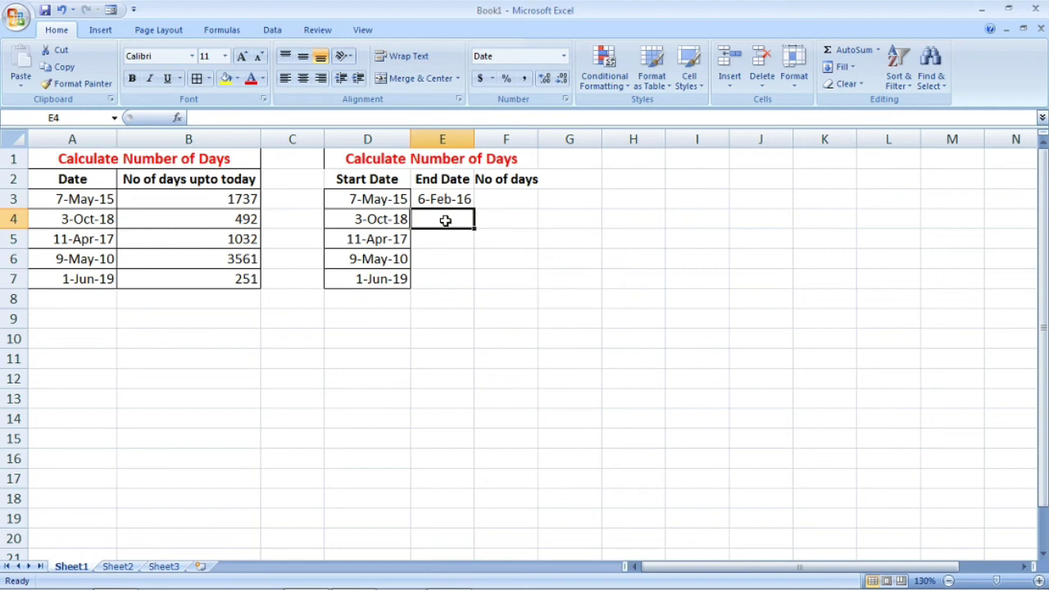
Step: Enter the end dates 4-Jun-19, 5-Oct-18, 6-Oct-12 and 8-May-19 into E4:E7
type("6-4-2019")
key("Return")
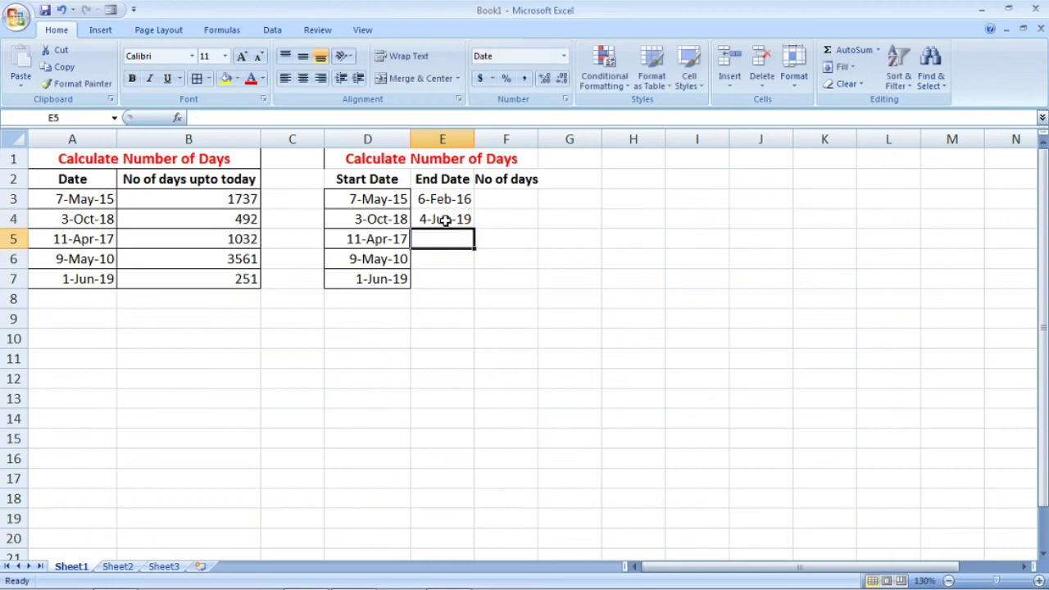
type("10-5-20")
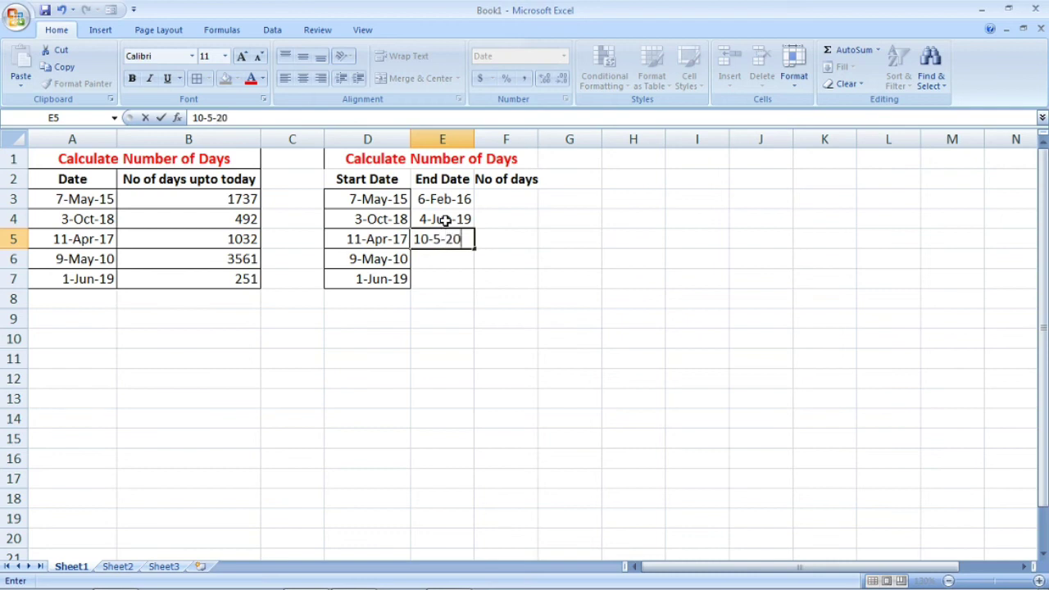
type("18")
key("Return")
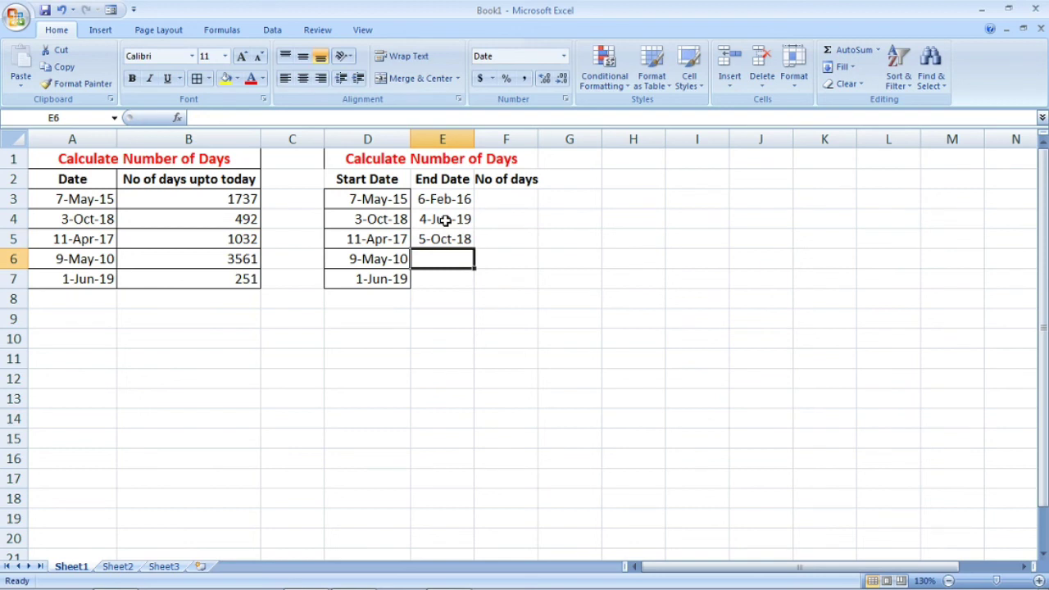
type("10-")
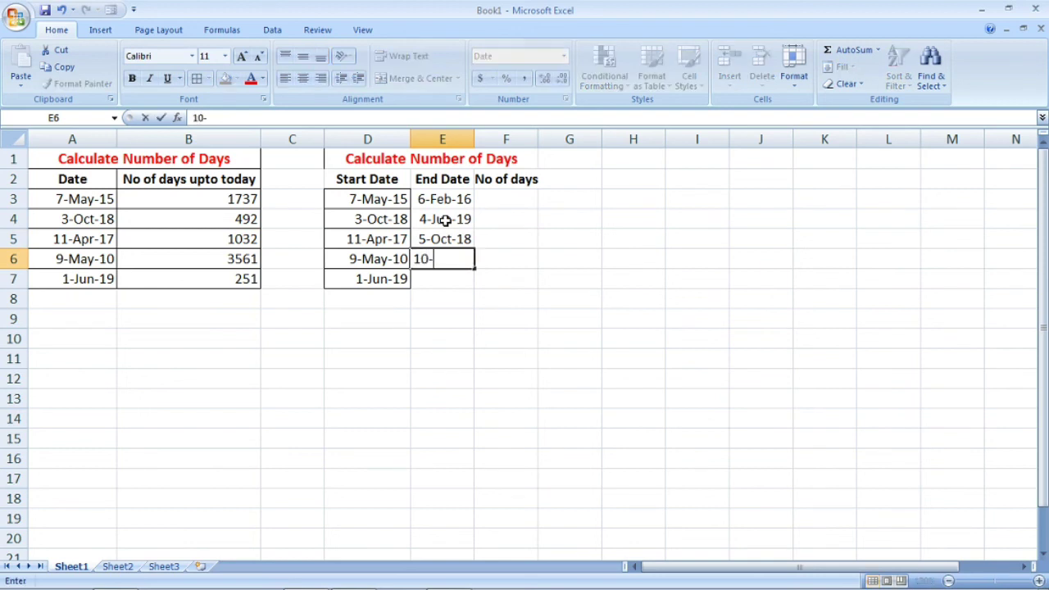
type("6-")
type("2012")
key("Return")
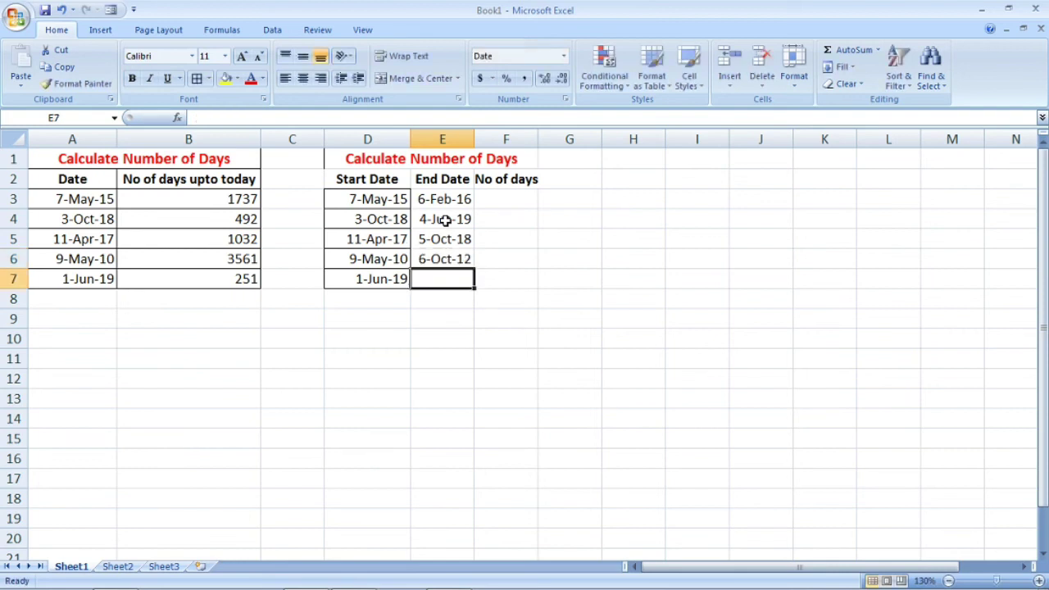
type("5-8-")
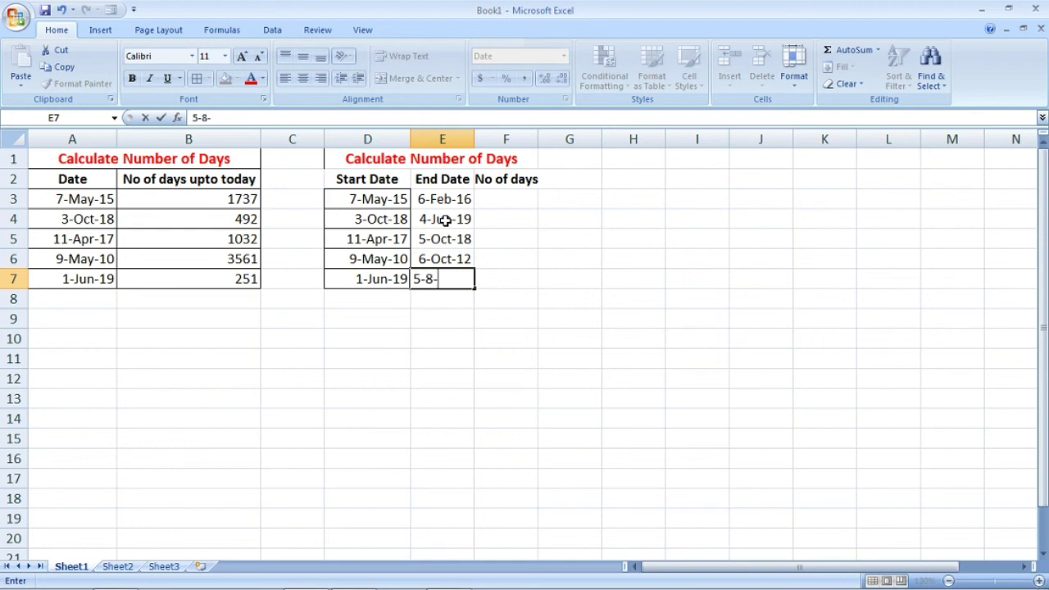
type("2019")
key("Return")
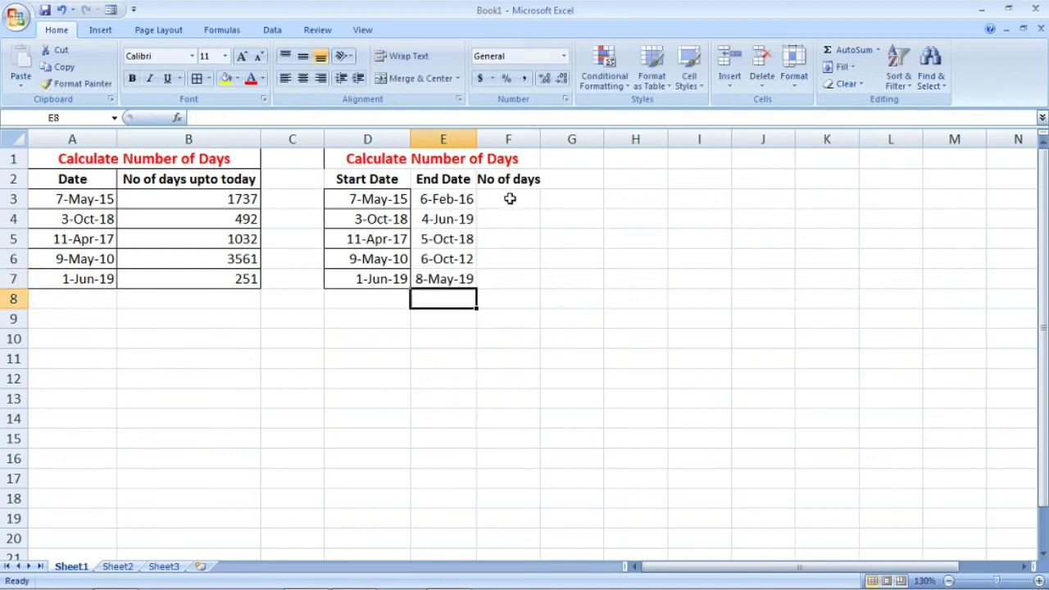
left_click(511, 197)
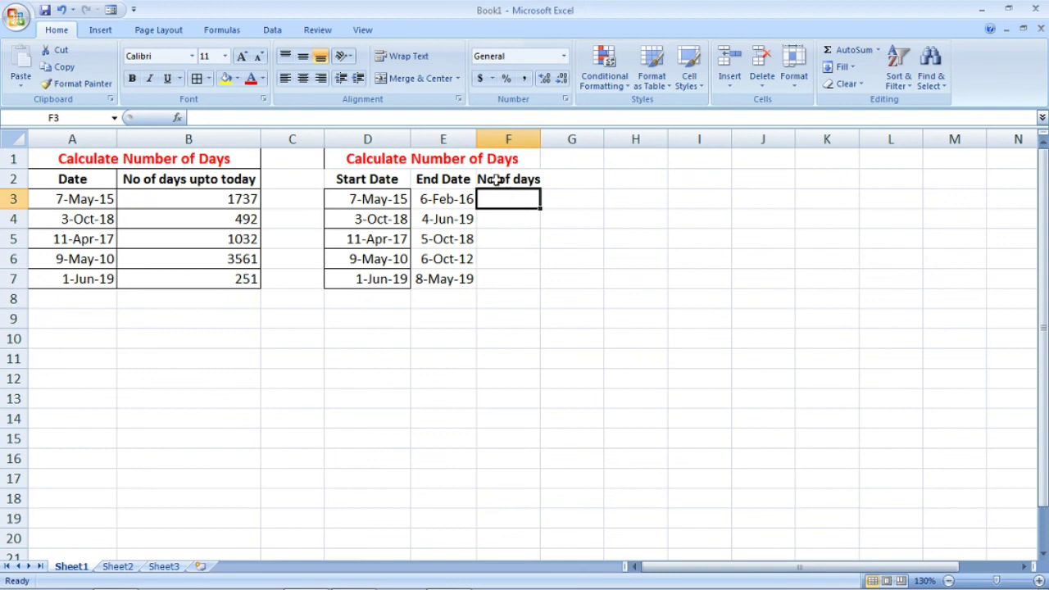
Step: Enter the formula =E3-D3 in F3 to count days between the dates
type("=")
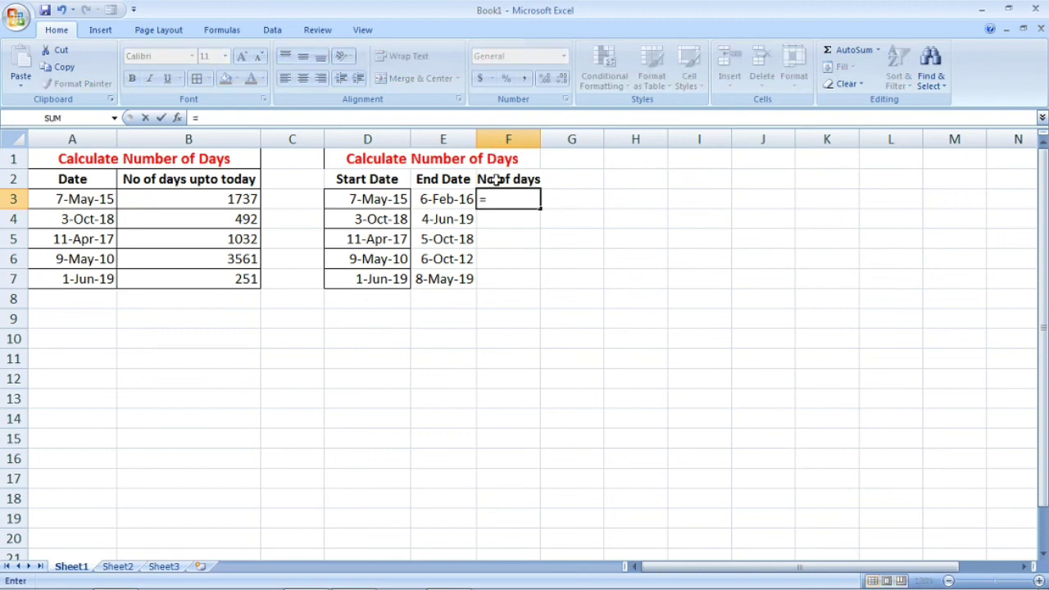
left_click(445, 200)
type("-")
left_click(371, 199)
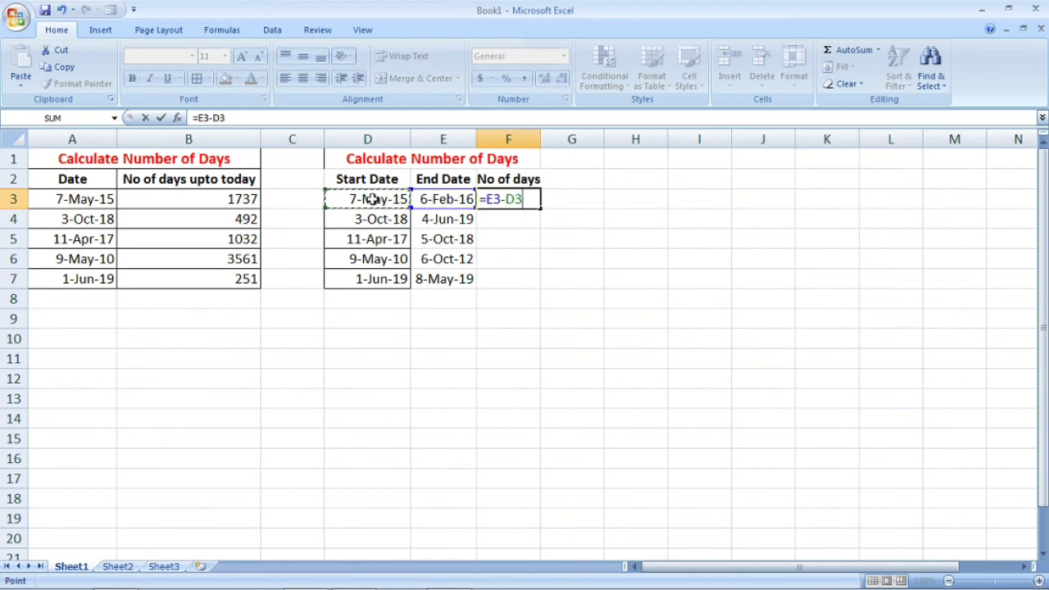
key("Return")
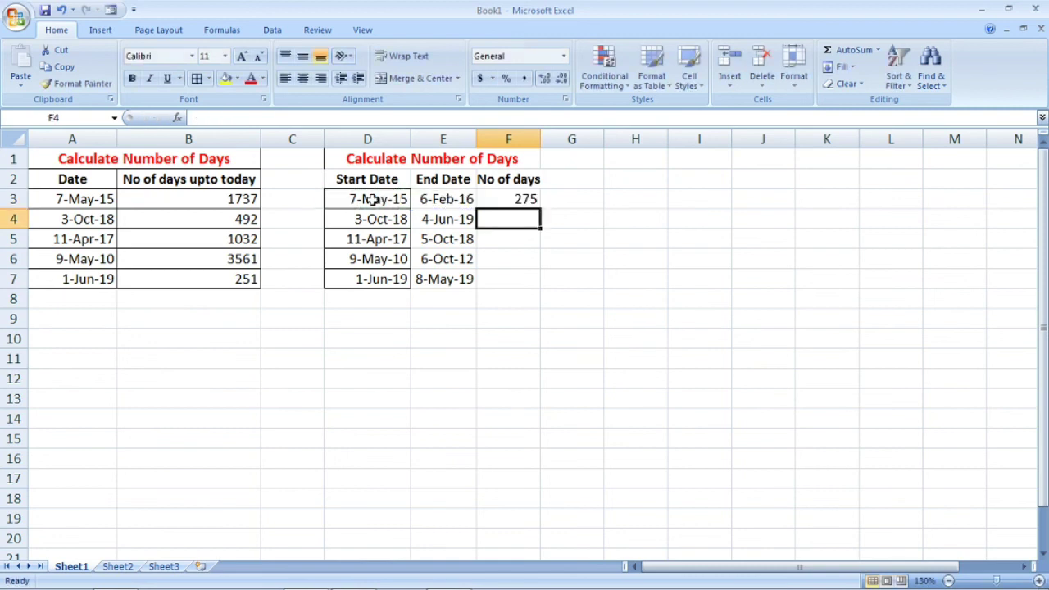
Step: Fill the formula down to F7, giving 275, 244, 542, 881 and -24
left_click(500, 199)
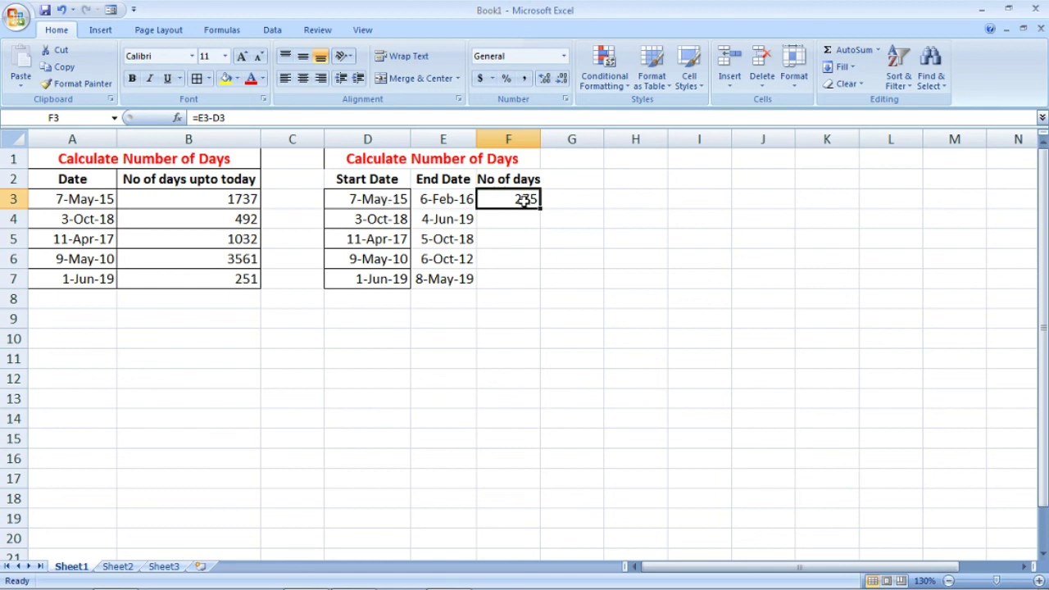
left_click_drag(540, 209, 536, 281)
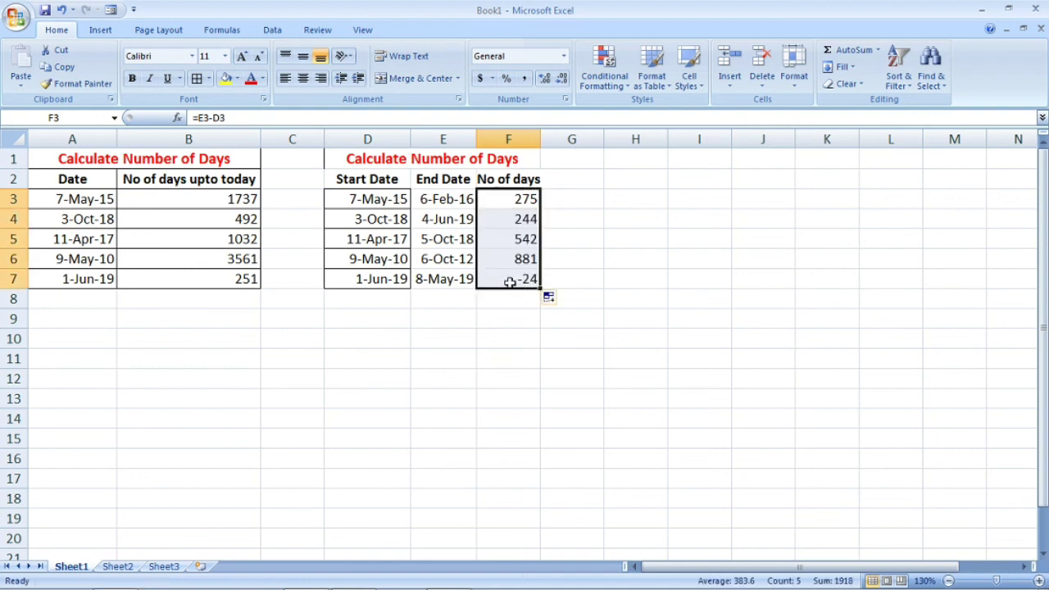
left_click(464, 280)
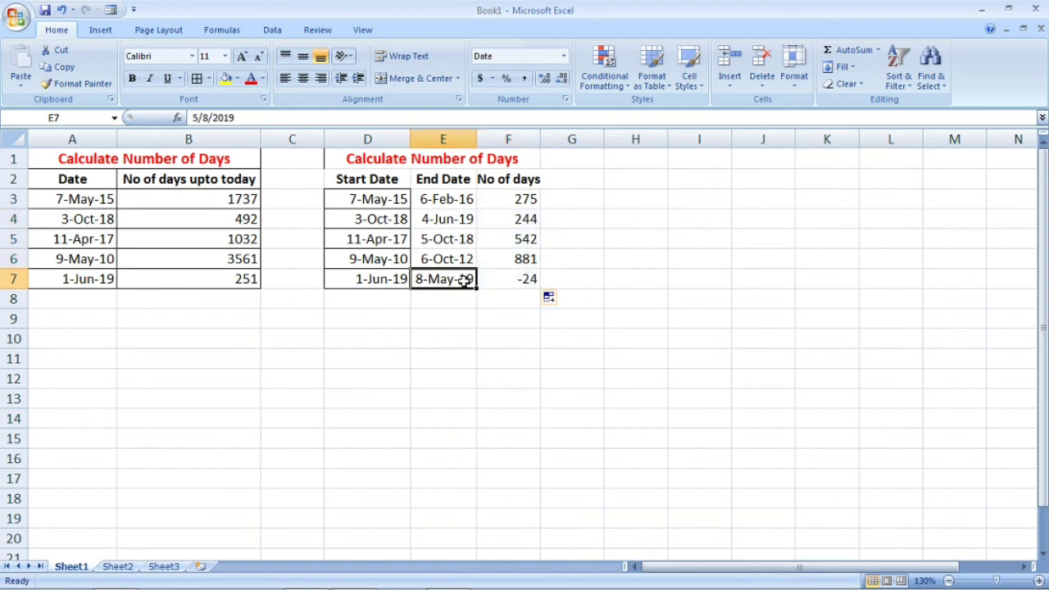
Step: Change E7's end date to 8-Sep-19 so F7 shows 99 days instead of -24
left_click(234, 117)
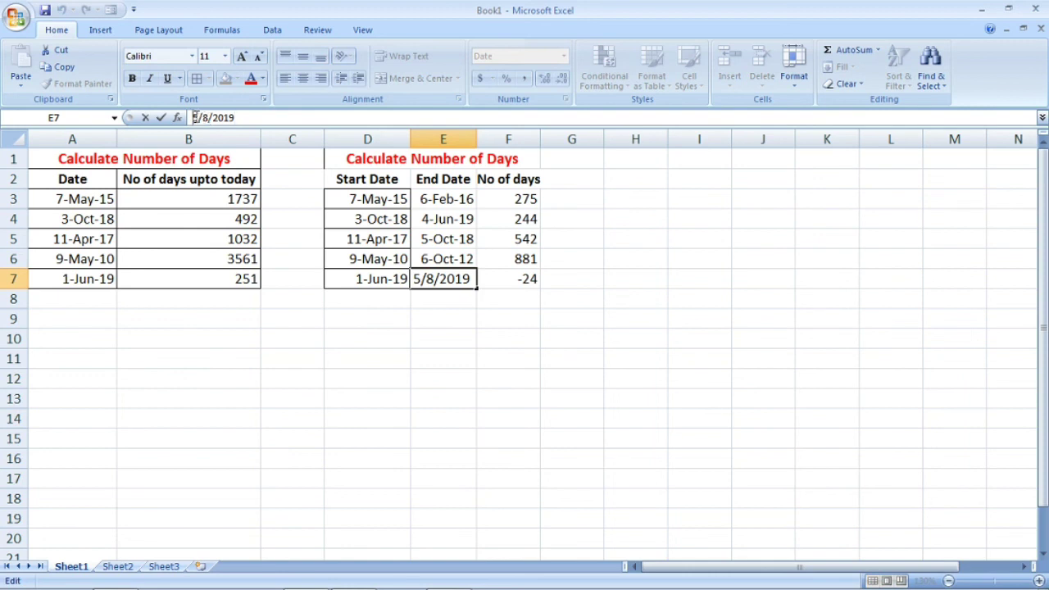
key("BackSpace")
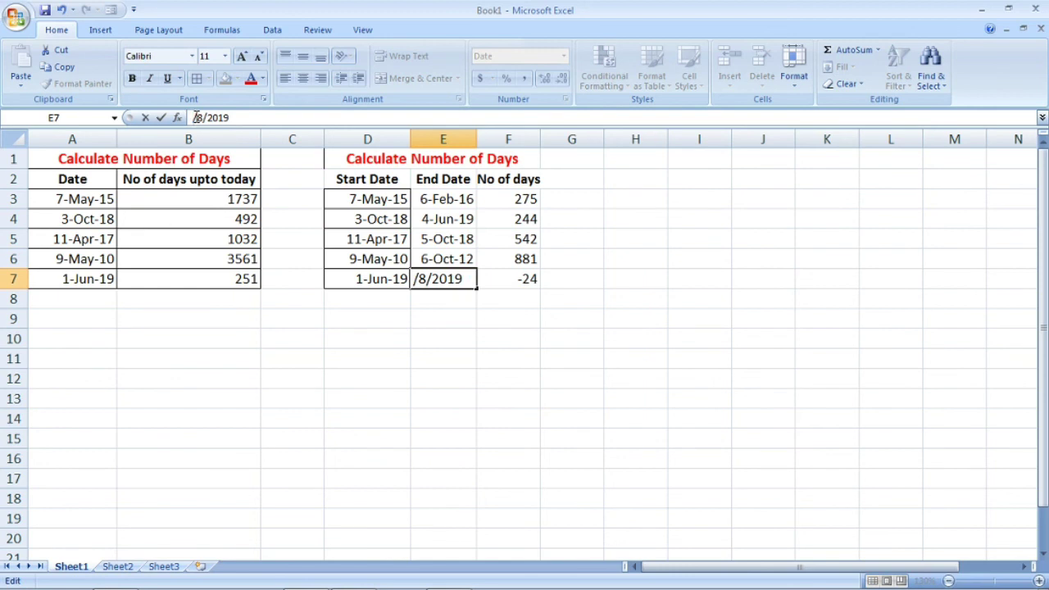
type("9")
key("Return")
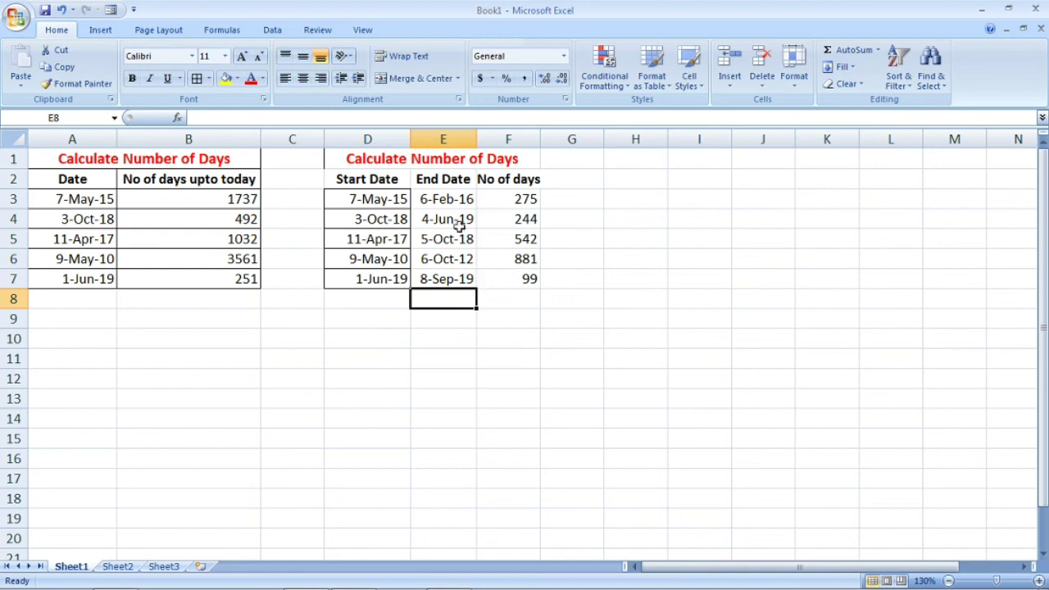
left_click_drag(430, 159, 456, 276)
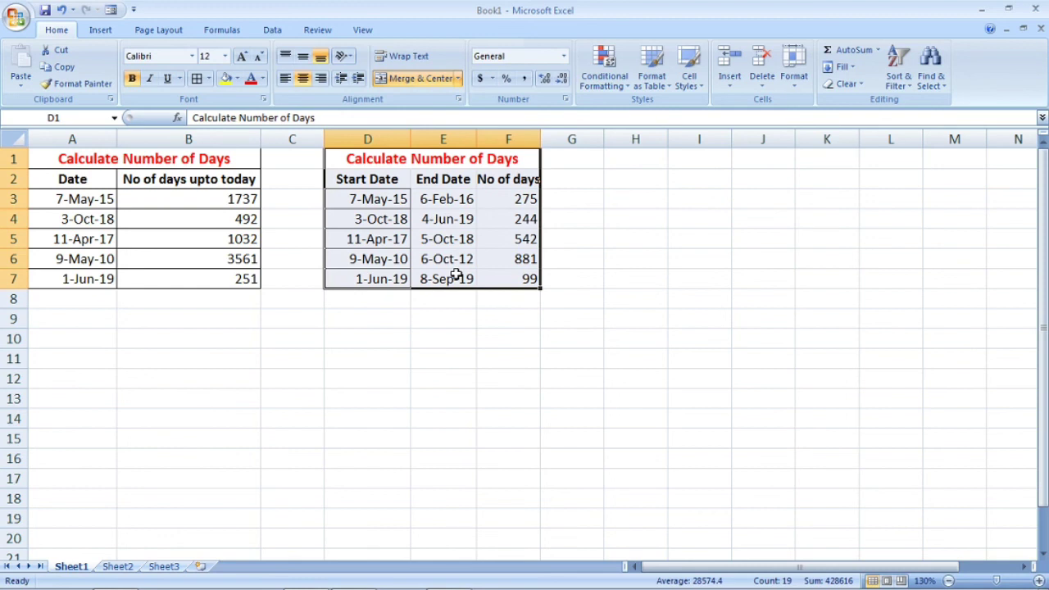
Step: Apply All Borders to D1:F7 and autofit column F to the No of days heading
left_click(196, 82)
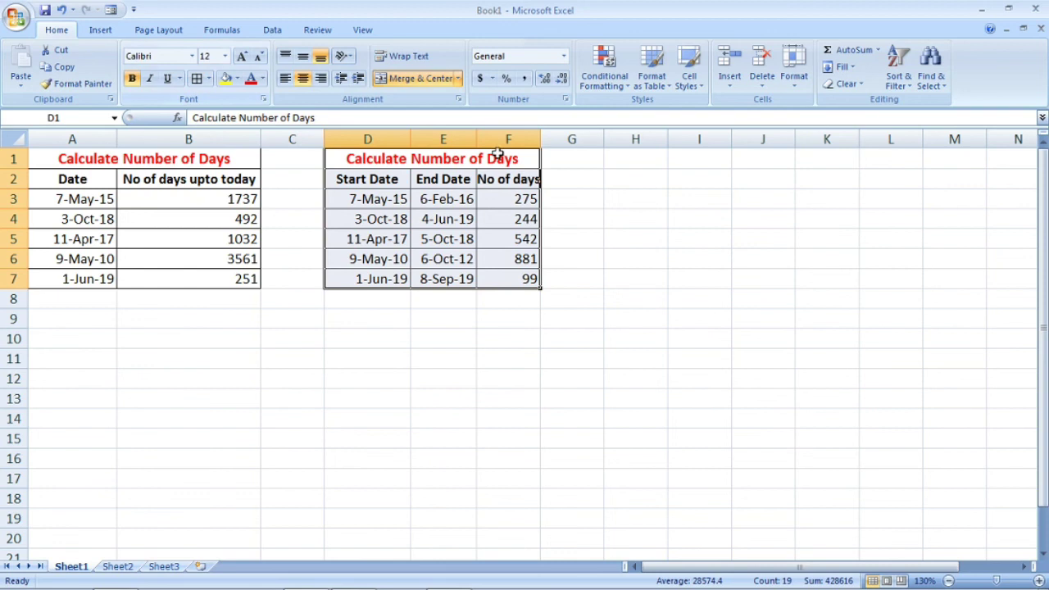
double_click(540, 136)
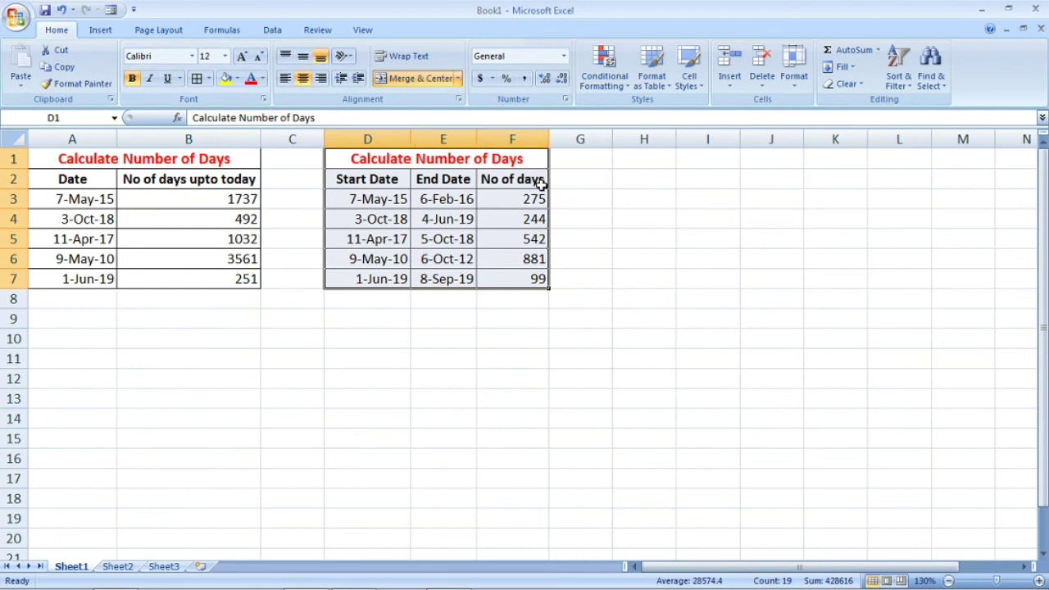
left_click(580, 200)
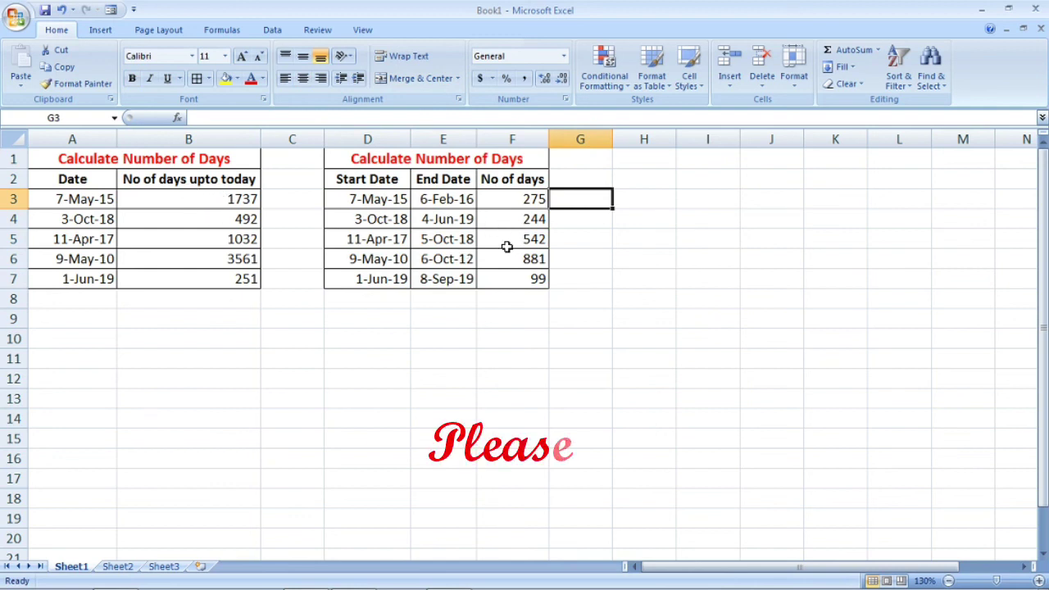
left_click(518, 313)
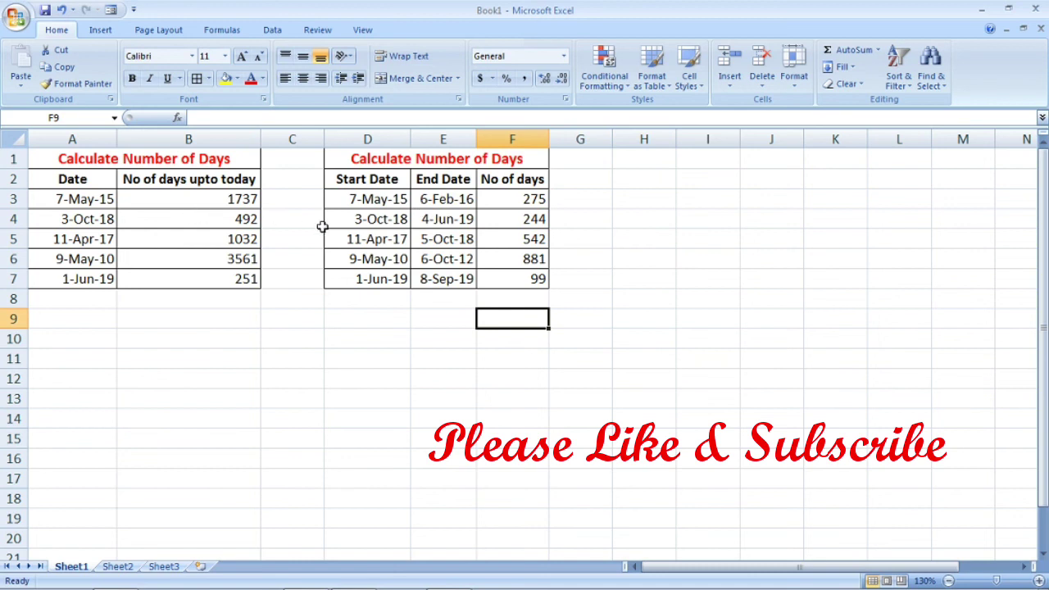
left_click(623, 297)
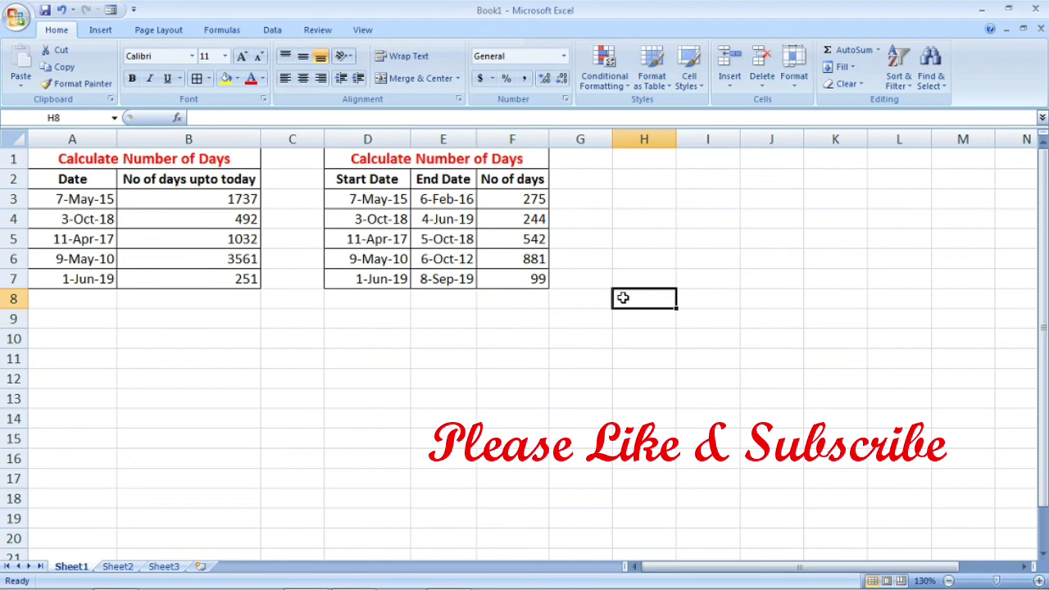